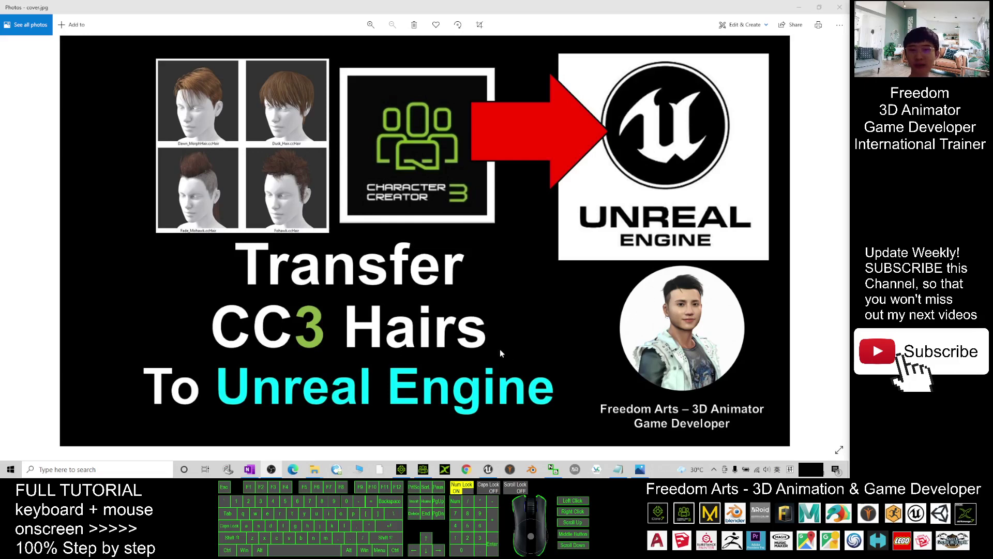
Switch to Character Creator 3 and show the hair templates in the content library, with the avatar's head in close view
click(424, 467)
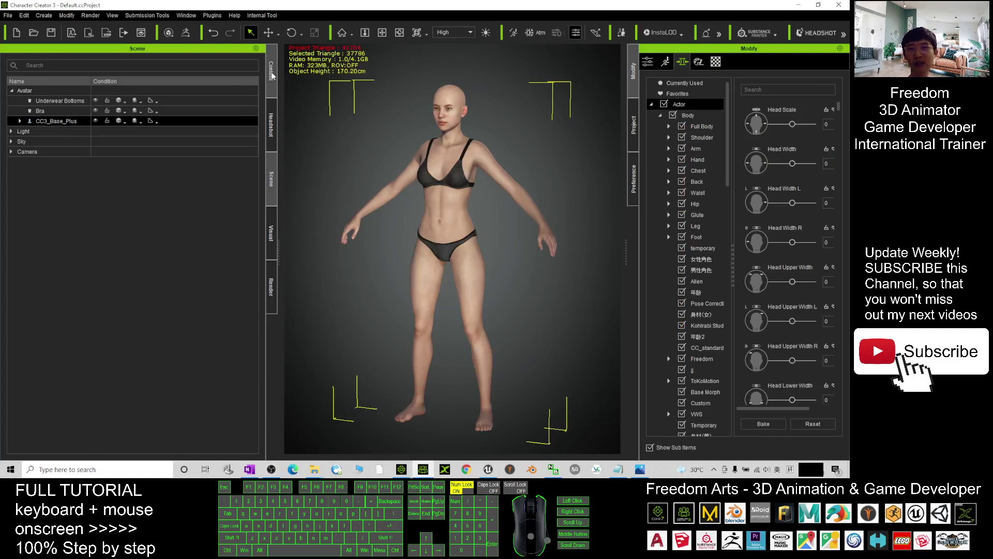
click(272, 72)
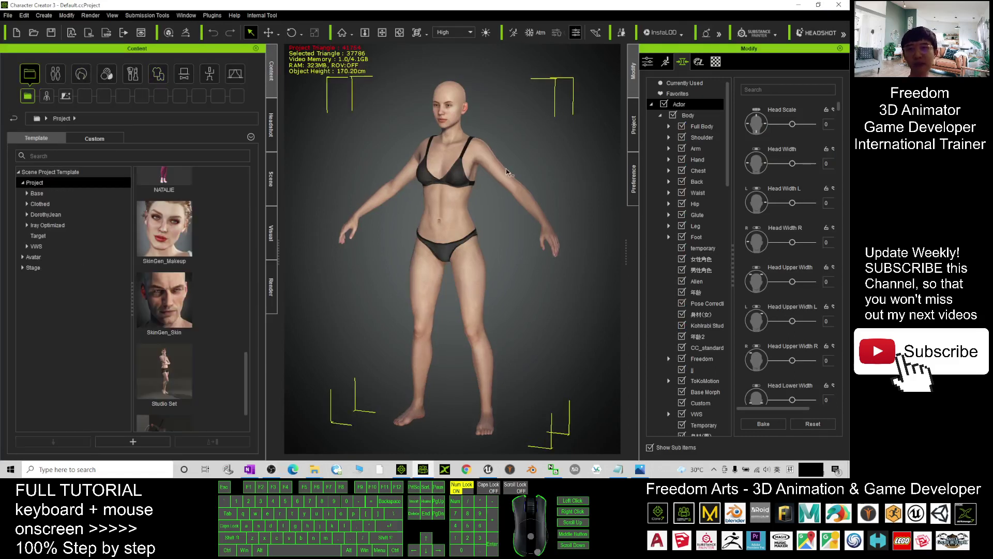
scroll(499, 201, up, 2)
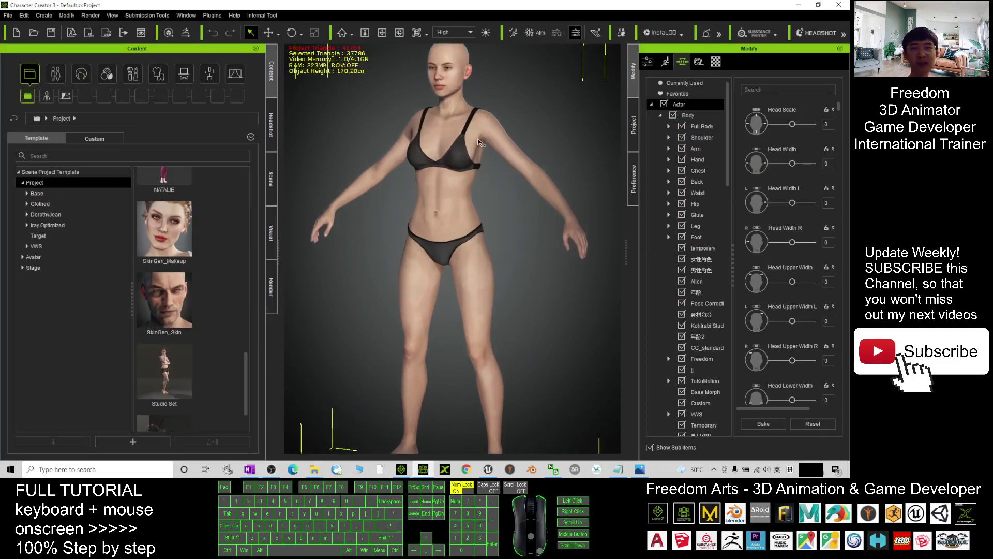
key(x)
drag(480, 143, 492, 248)
scroll(458, 306, up, 4)
scroll(512, 341, up, 5)
key(x)
scroll(496, 244, up, 2)
click(81, 73)
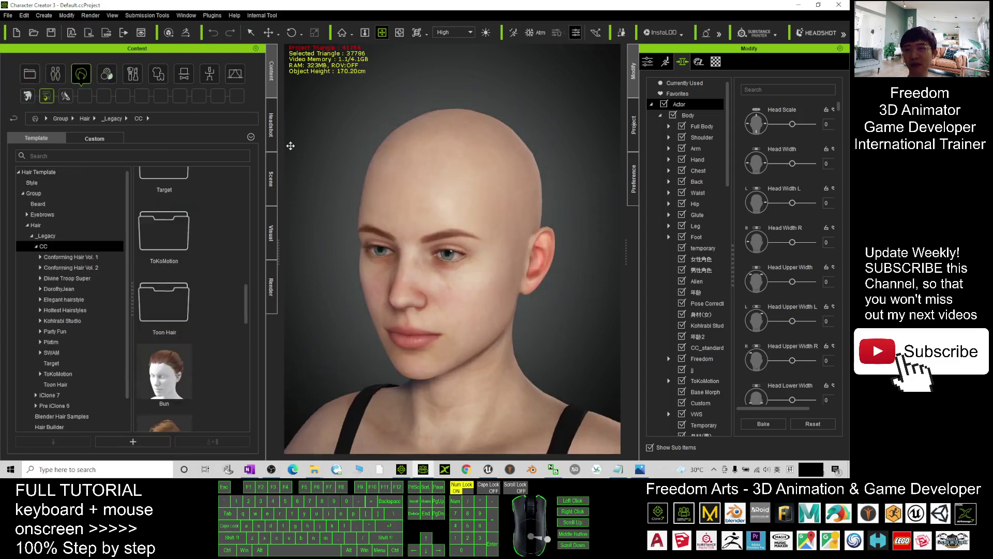
Browse the hair templates to the Group > Hair > _Legacy > CC folder
click(34, 193)
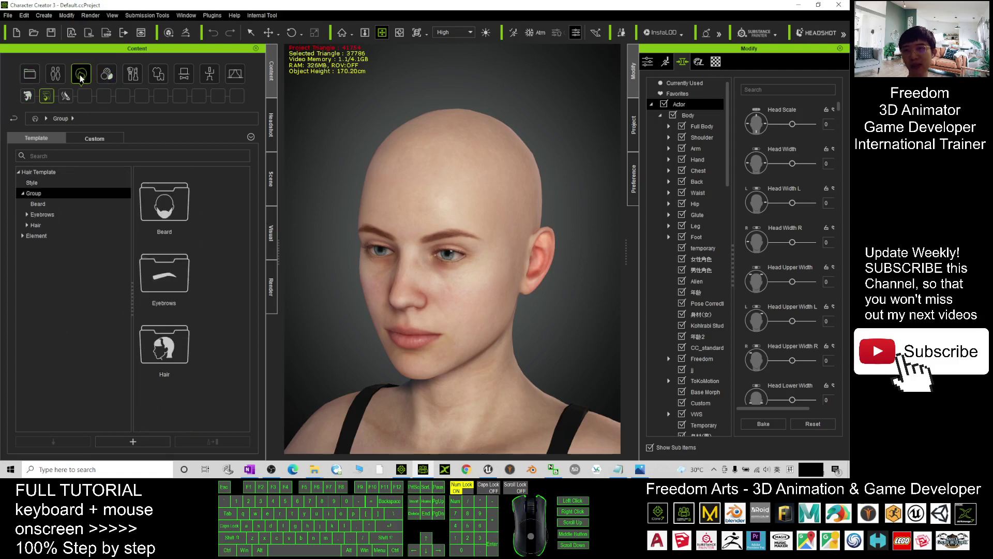
click(23, 194)
click(23, 194)
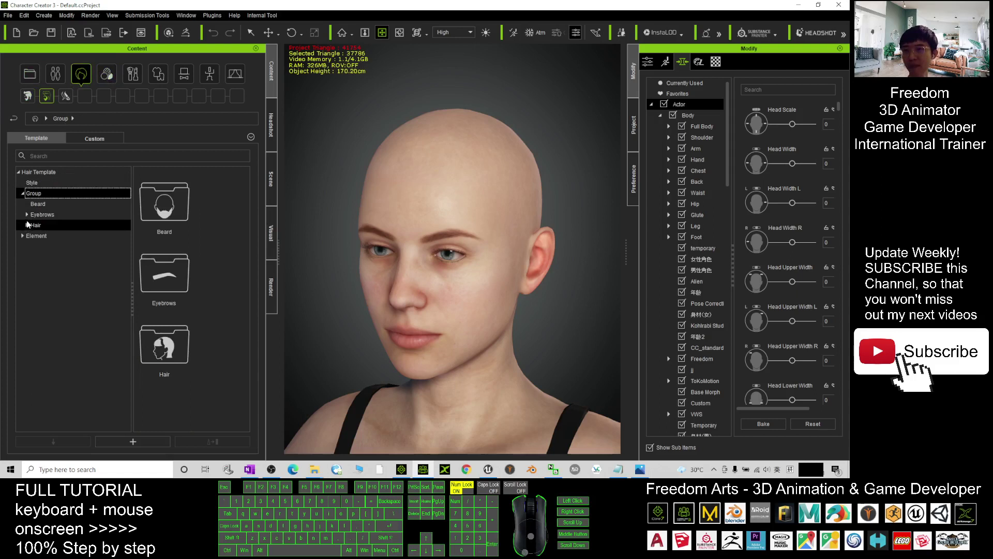
click(28, 225)
click(32, 237)
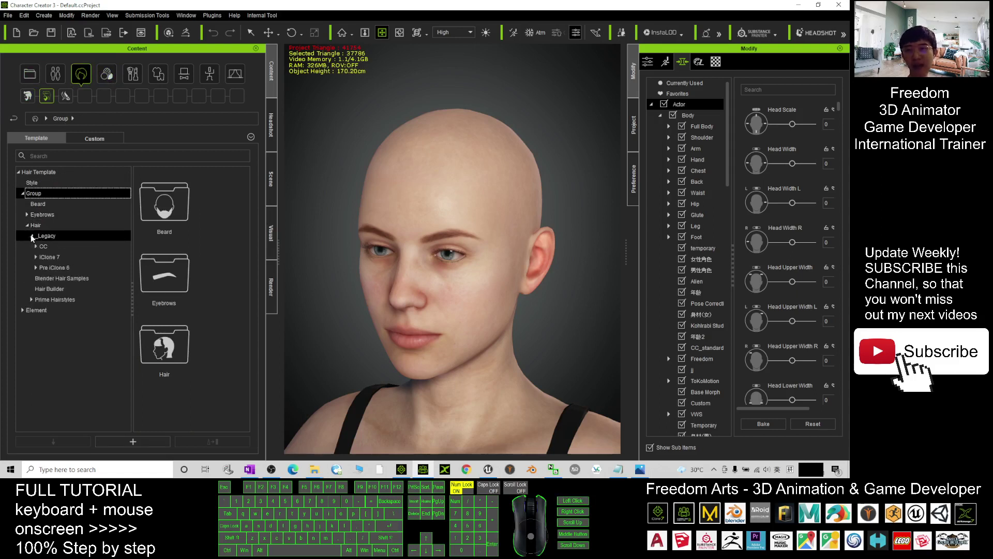
click(44, 247)
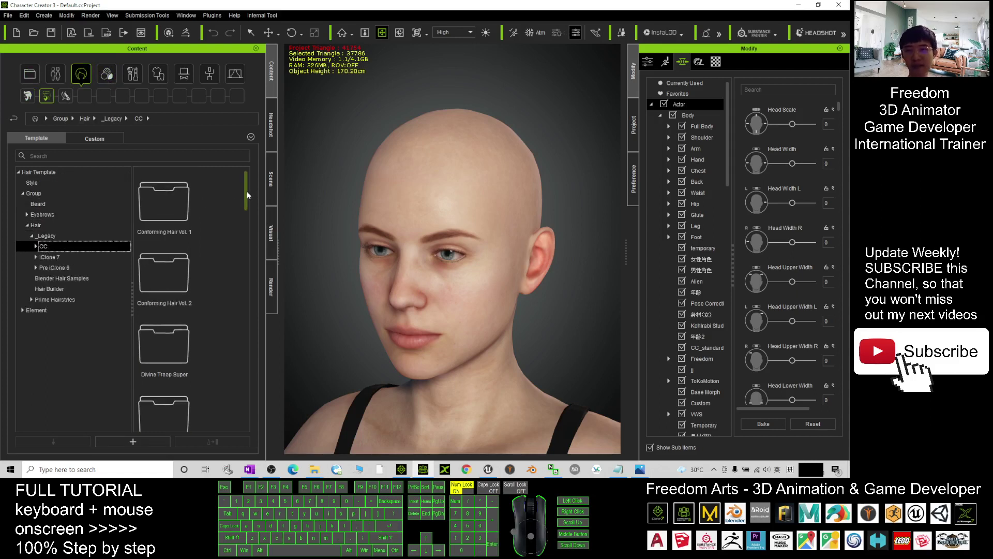
Apply the Dawn_MorphHair hairstyle to the avatar
drag(247, 192, 259, 327)
double_click(160, 289)
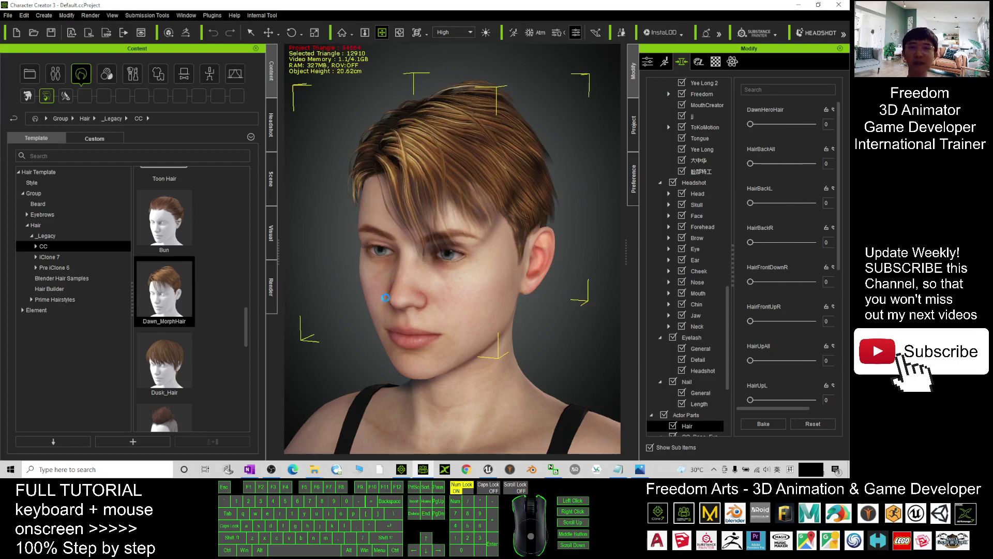
scroll(384, 293, down, 4)
key(c)
drag(368, 290, 508, 293)
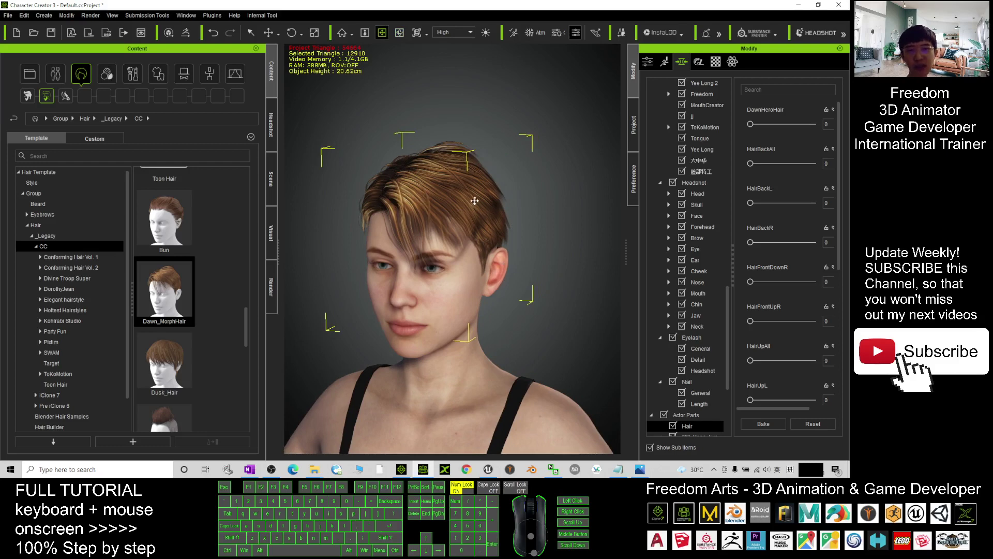
Select the hair on the avatar's head and show its attribute settings
key(q)
click(426, 197)
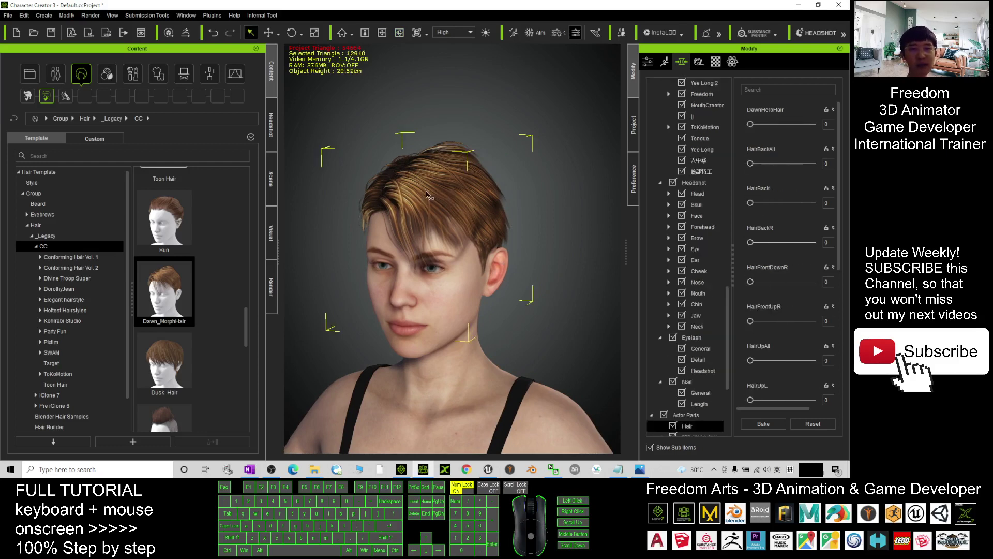
click(418, 194)
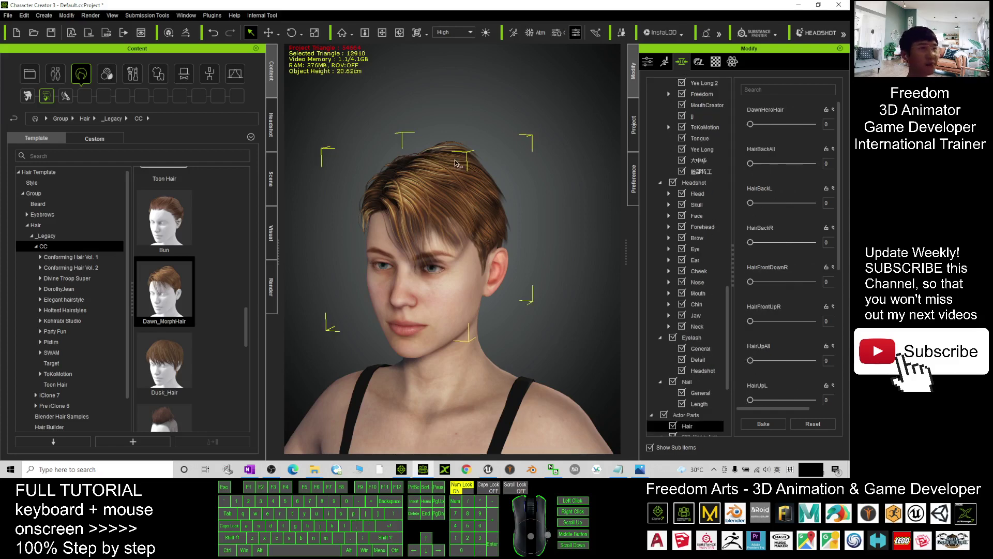
click(648, 62)
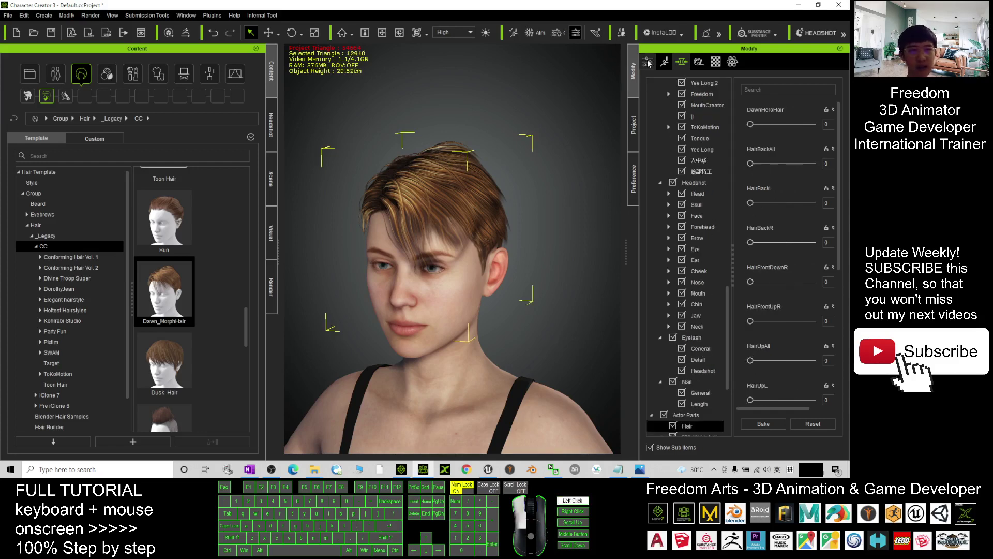
click(727, 319)
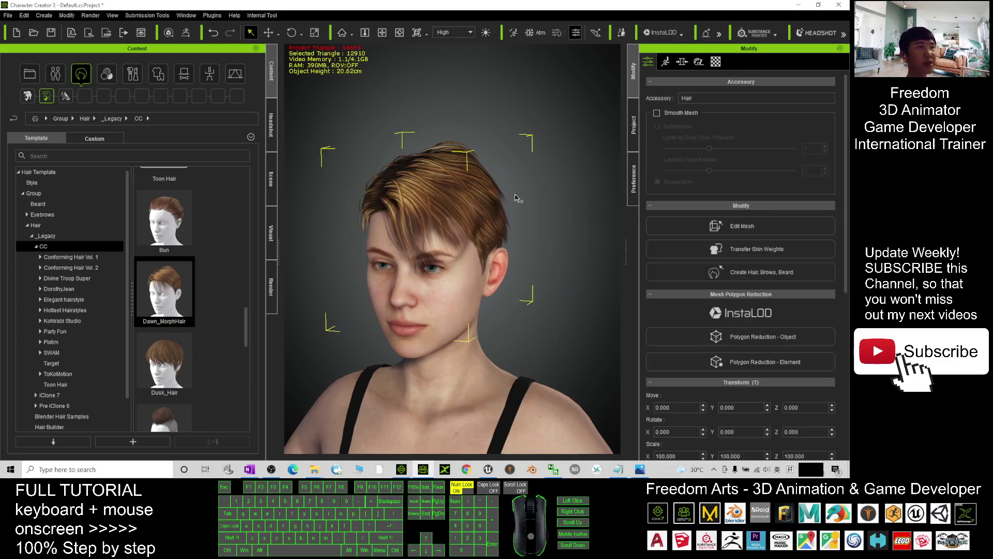
Send the character with its hair to iClone and switch to iClone 7
scroll(423, 229, down, 3)
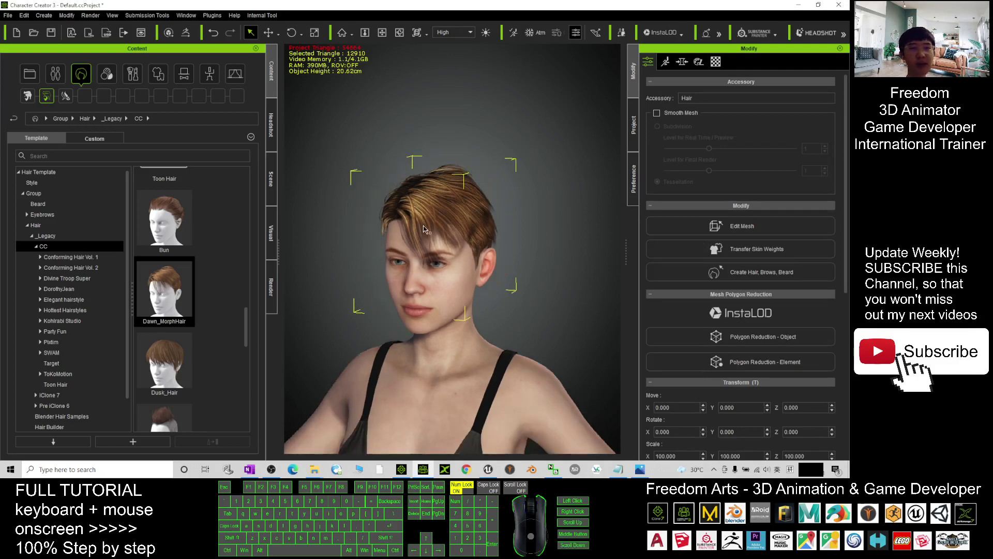
scroll(448, 227, up, 2)
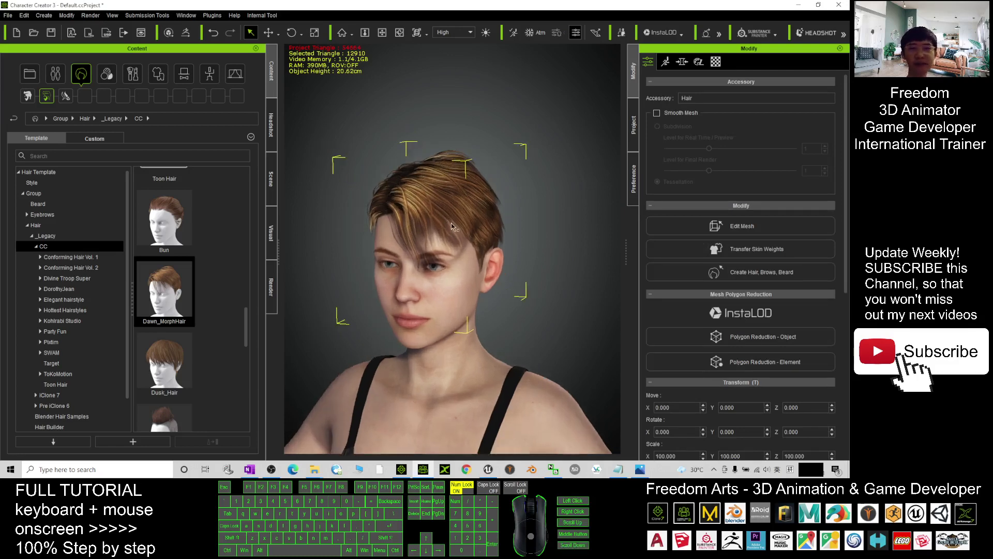
click(89, 36)
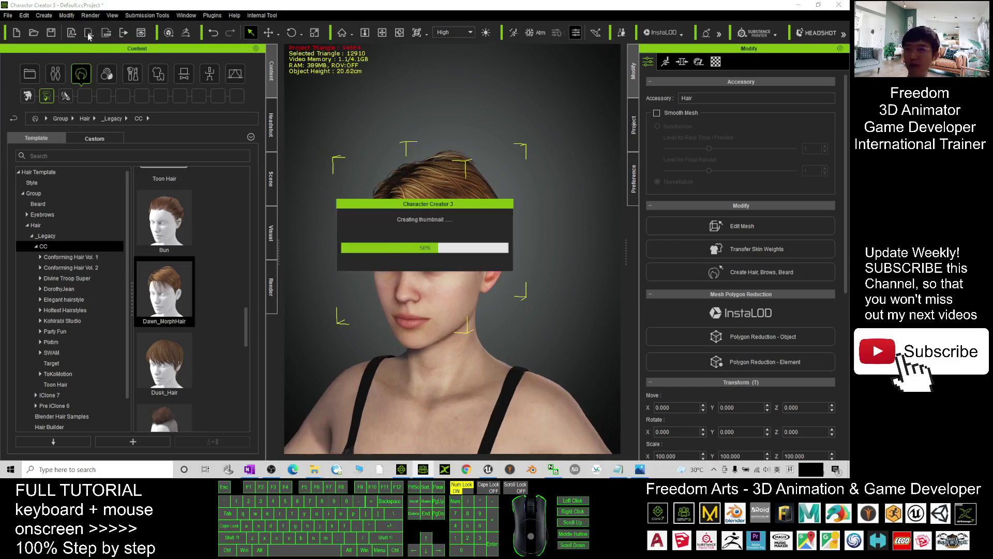
click(402, 469)
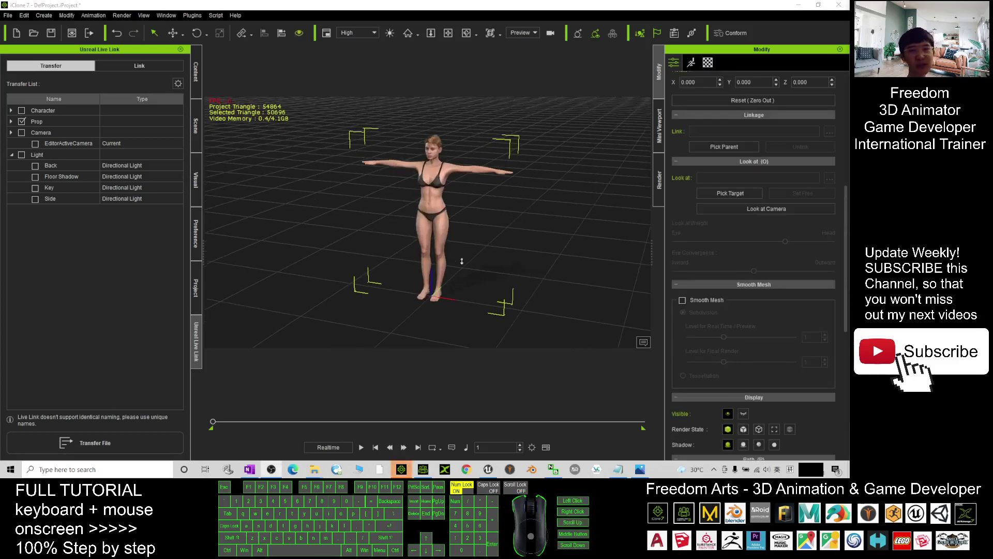
Select the hair on the imported avatar's head in the viewport
scroll(483, 255, up, 2)
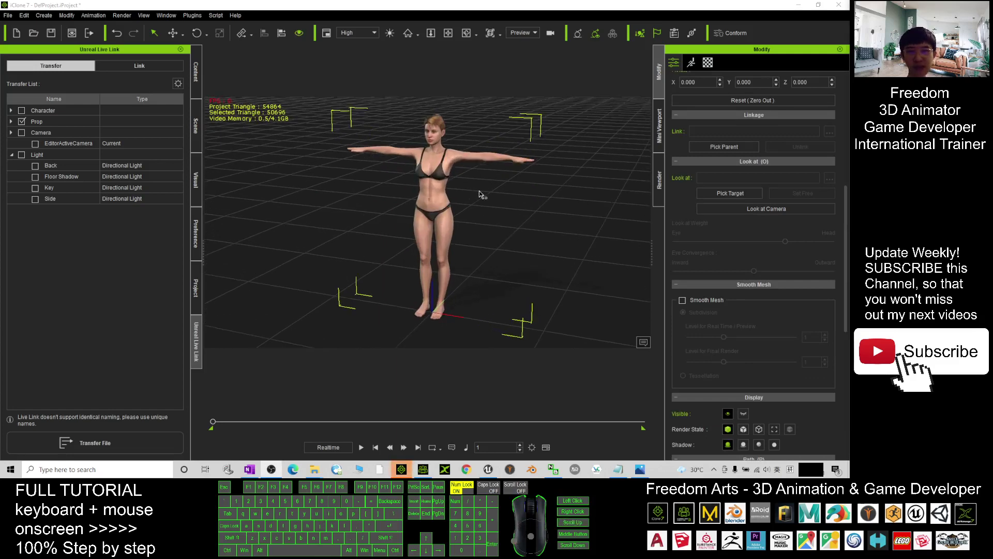
scroll(479, 190, up, 3)
click(495, 162)
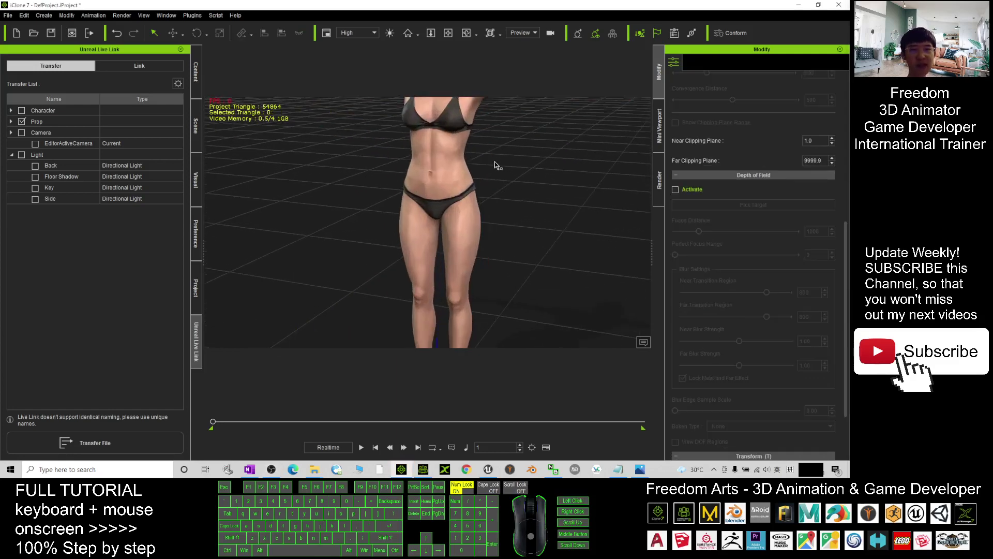
key(x)
drag(518, 167, 517, 300)
scroll(466, 197, up, 2)
click(450, 138)
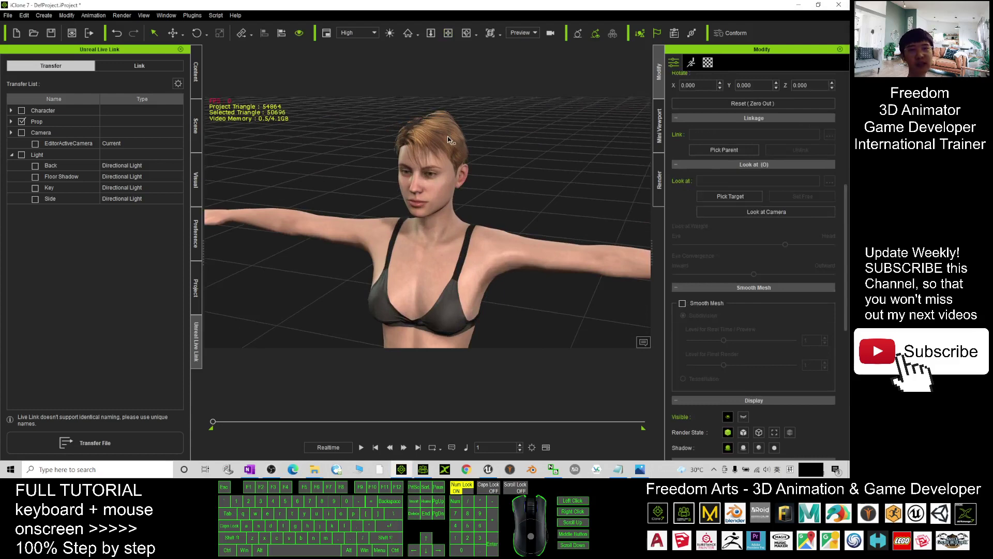
click(449, 140)
key(c)
drag(362, 169, 418, 202)
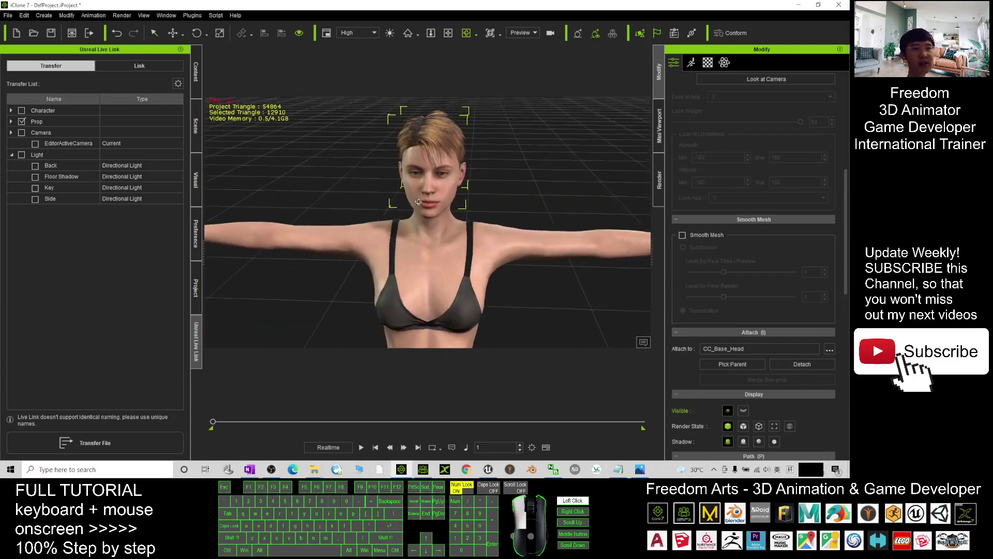
Detach the hair from the avatar's CC_Base_Head bone
scroll(419, 202, up, 5)
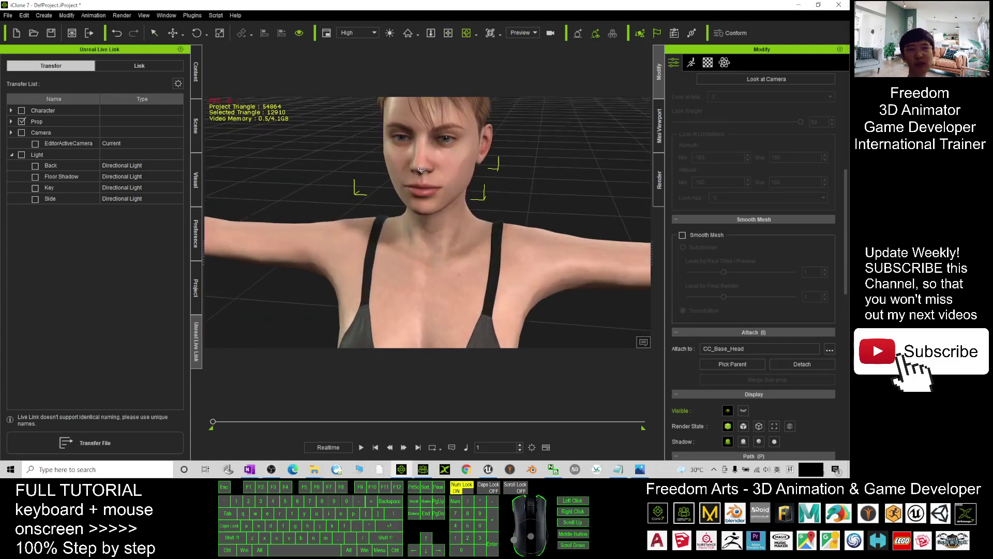
scroll(421, 169, down, 5)
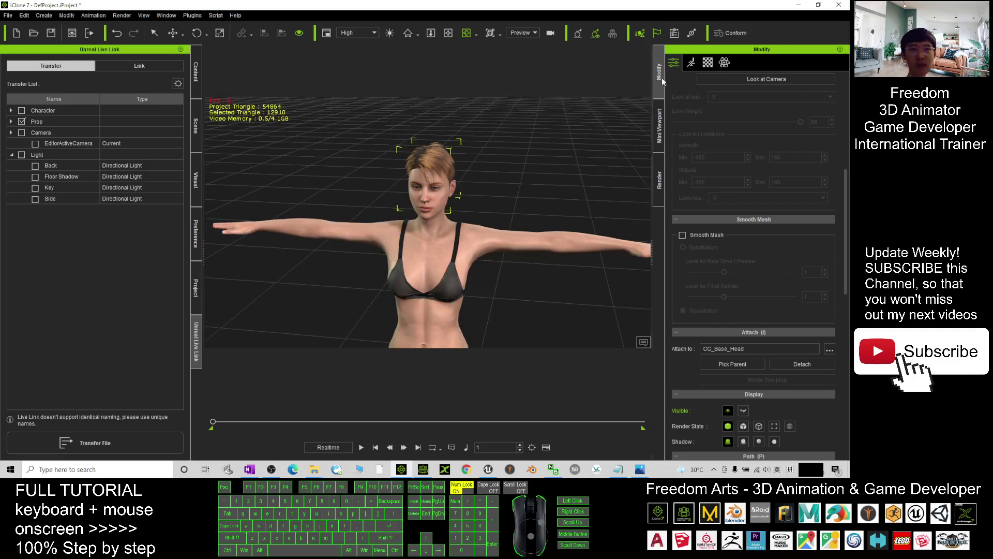
click(674, 63)
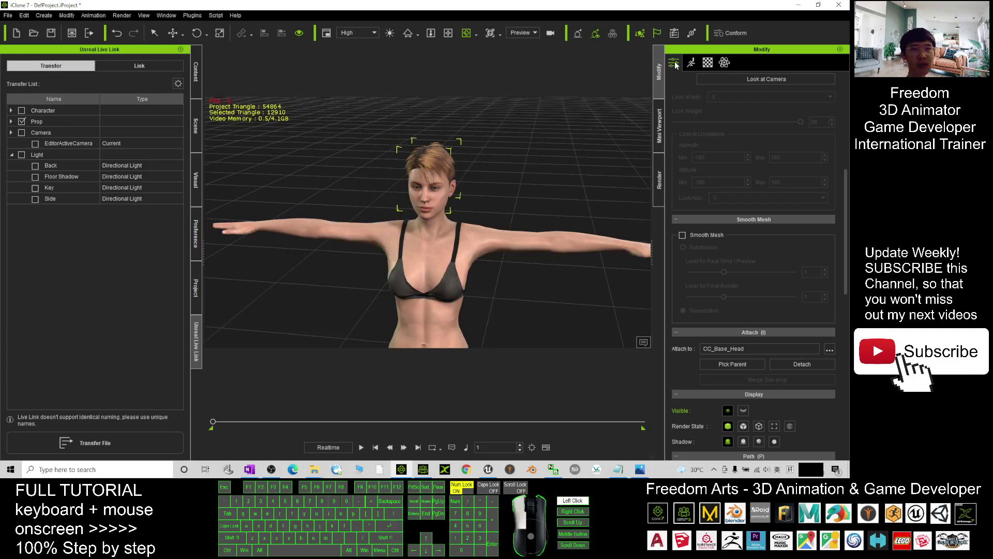
drag(846, 219, 848, 236)
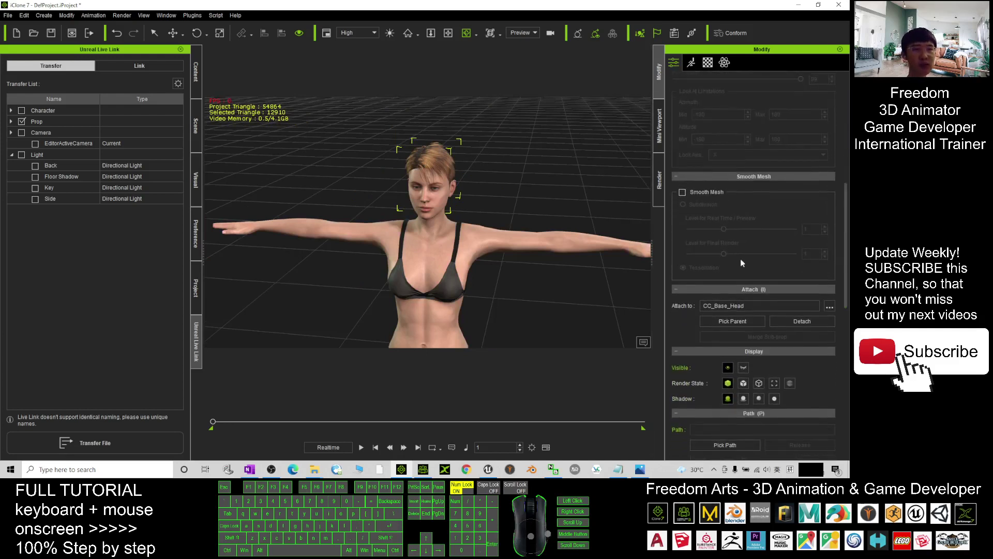
scroll(553, 264, up, 5)
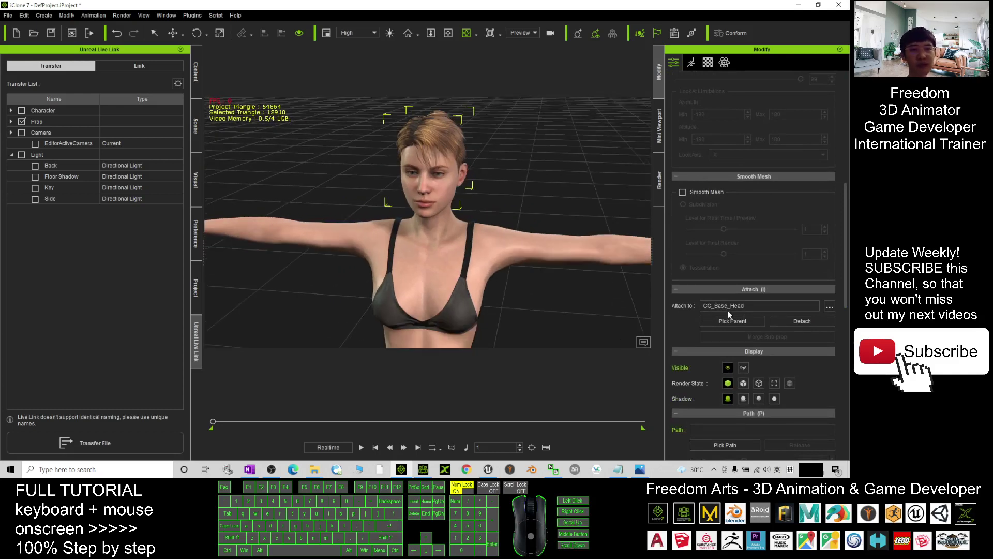
click(802, 322)
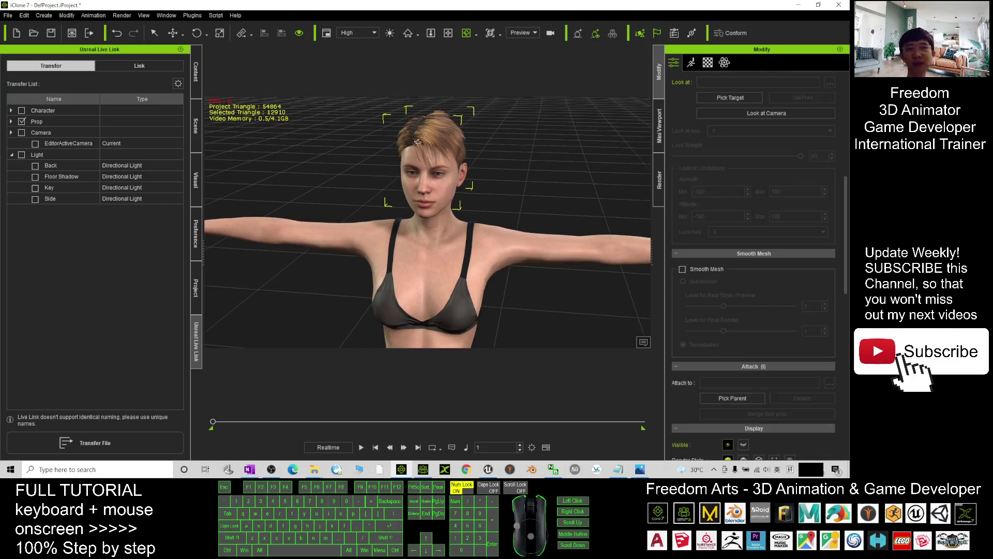
Check the scene's object list and select the Hair entry under Prop
click(195, 128)
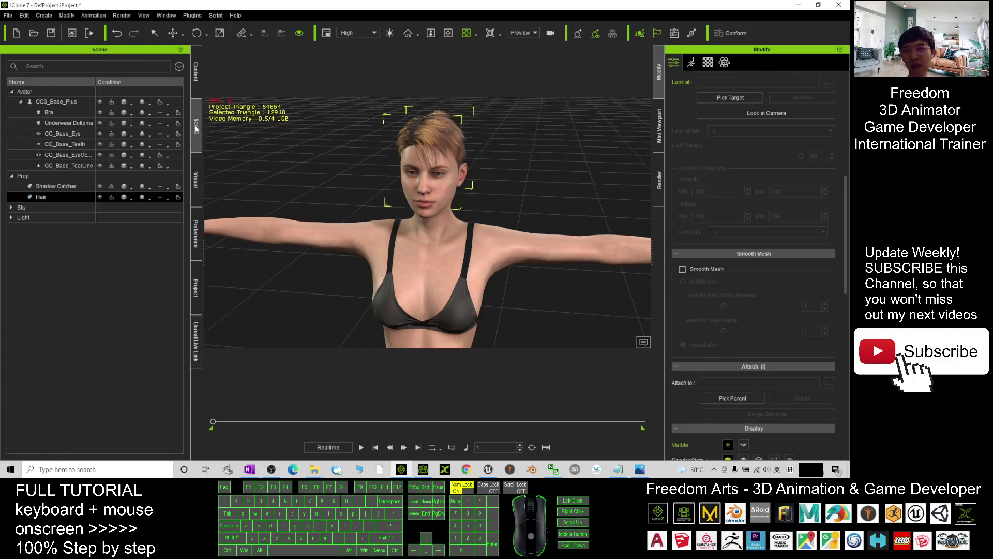
ctrl+click(50, 187)
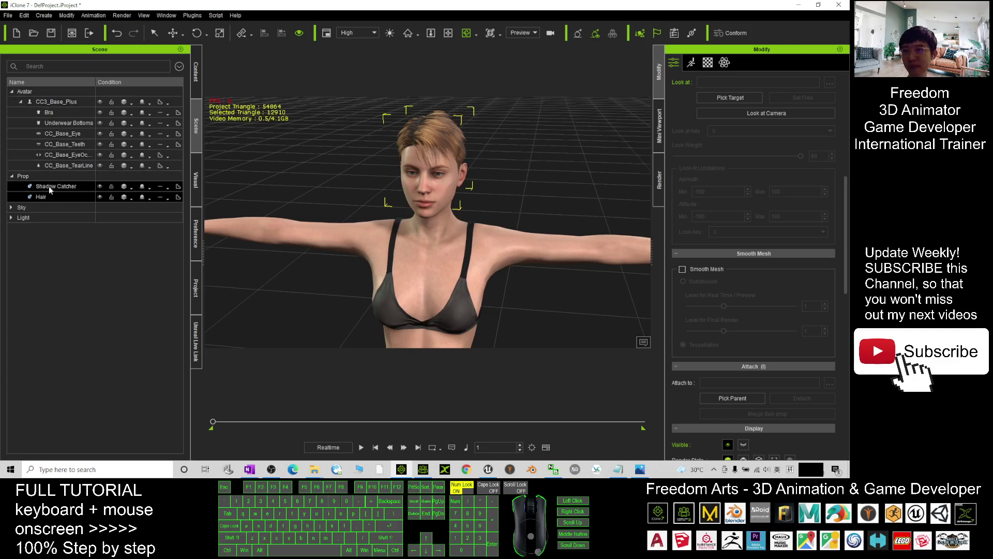
double_click(45, 198)
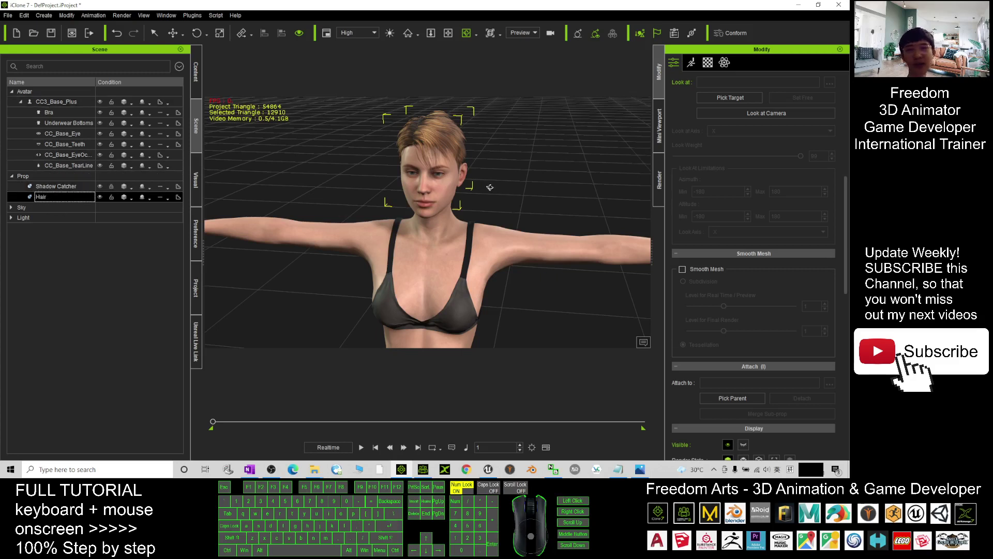
Delete the CC3_Base_Plus avatar from the scene
click(505, 245)
scroll(505, 240, up, 4)
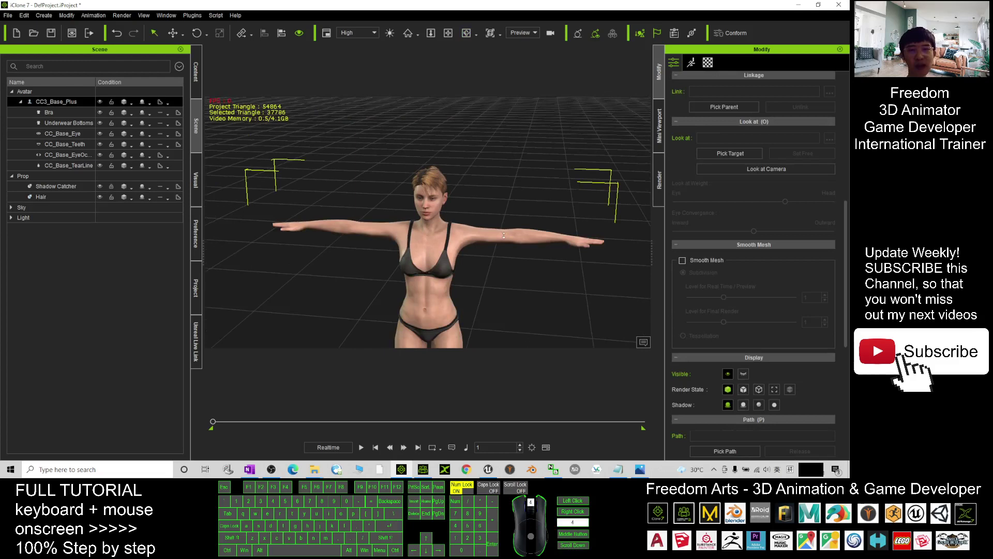
key(Delete)
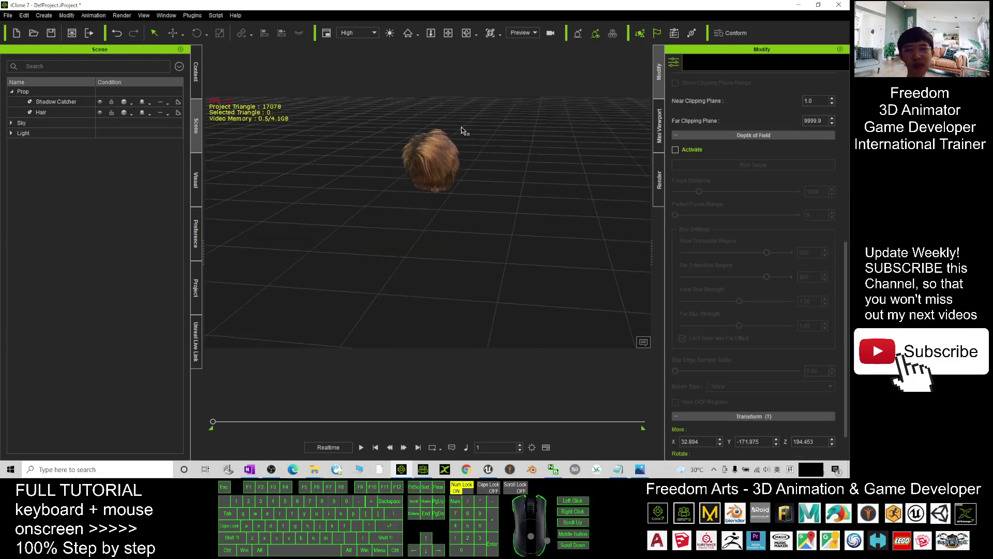
Select the detached hair prop in the viewport and inspect it from different angles
scroll(536, 149, down, 4)
key(x)
drag(539, 151, 526, 247)
key(c)
drag(525, 246, 423, 216)
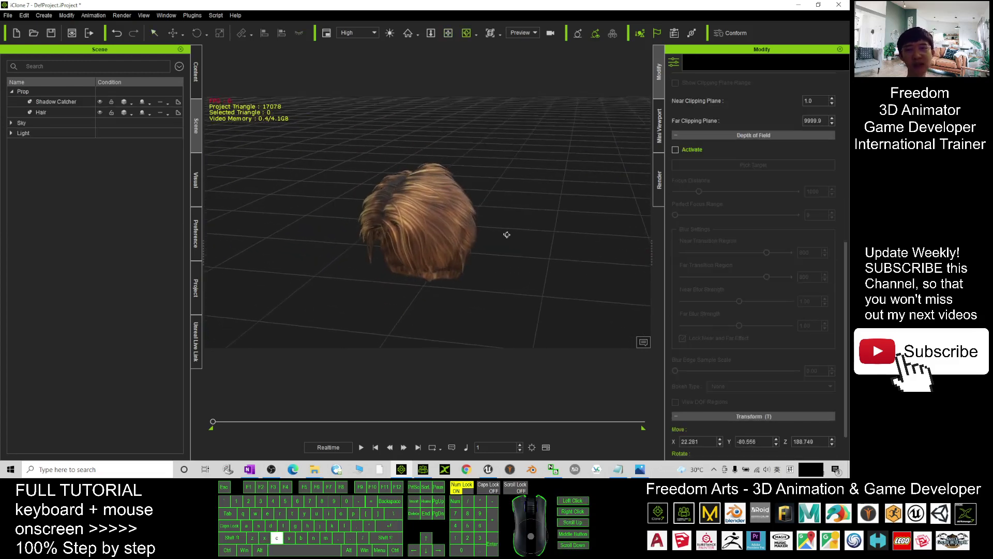
key(c)
scroll(478, 213, down, 3)
scroll(487, 213, up, 2)
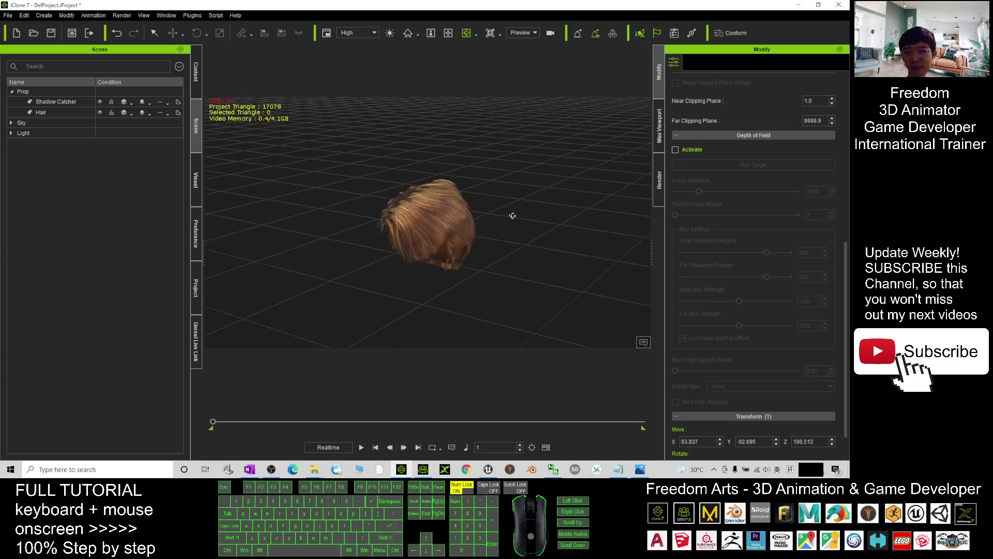
click(449, 228)
mouse_move(449, 227)
mouse_down()
mouse_move(466, 261)
mouse_move(456, 243)
mouse_up()
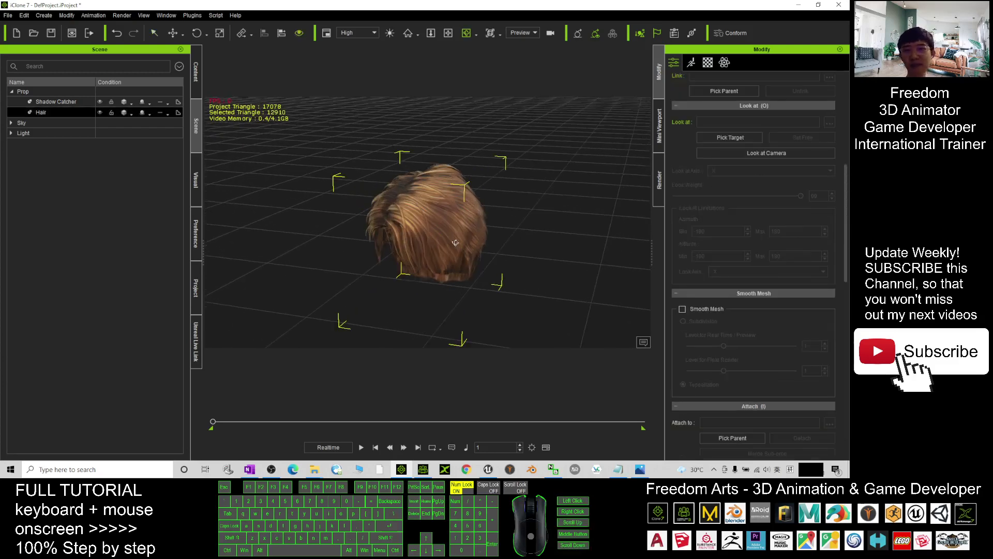
scroll(456, 242, down, 3)
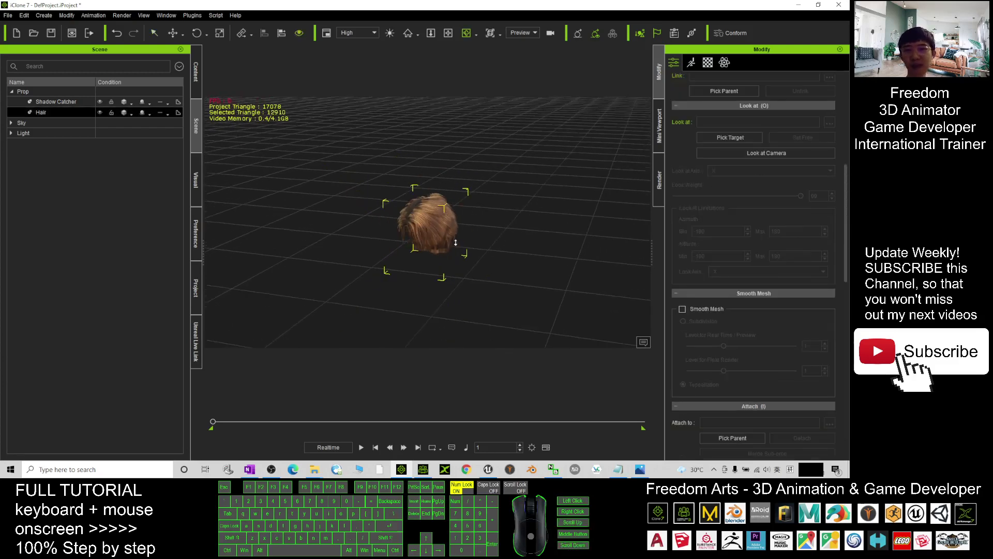
scroll(465, 243, up, 3)
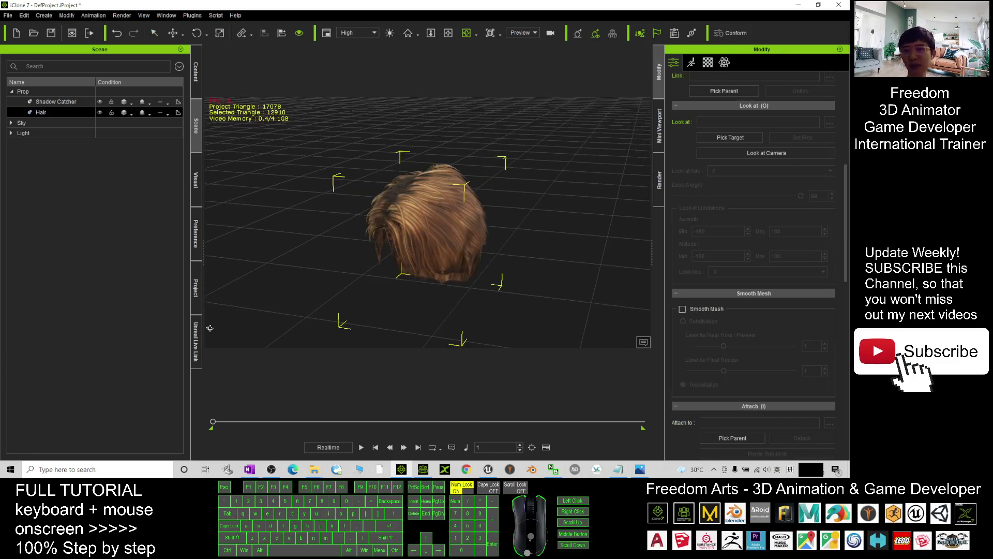
Open iClone's Unreal Live Link transfer list, then switch to Unreal Engine and check the CC Setup and iClone Live Link plugins
click(197, 339)
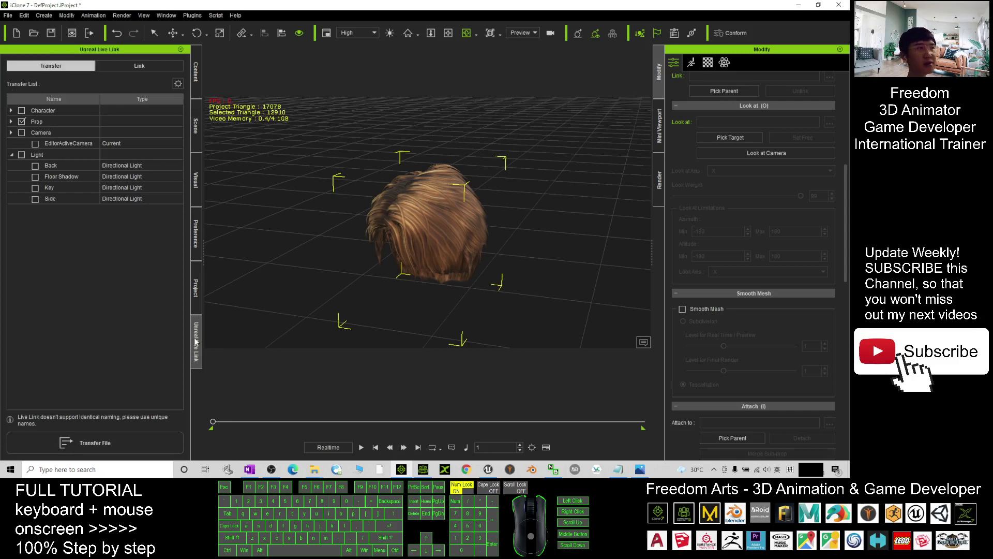
click(488, 469)
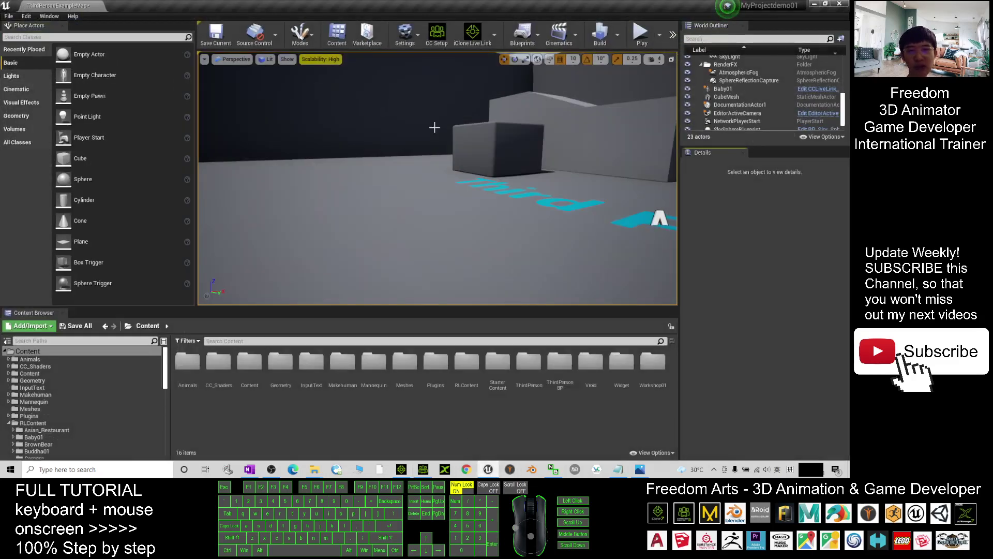
click(448, 41)
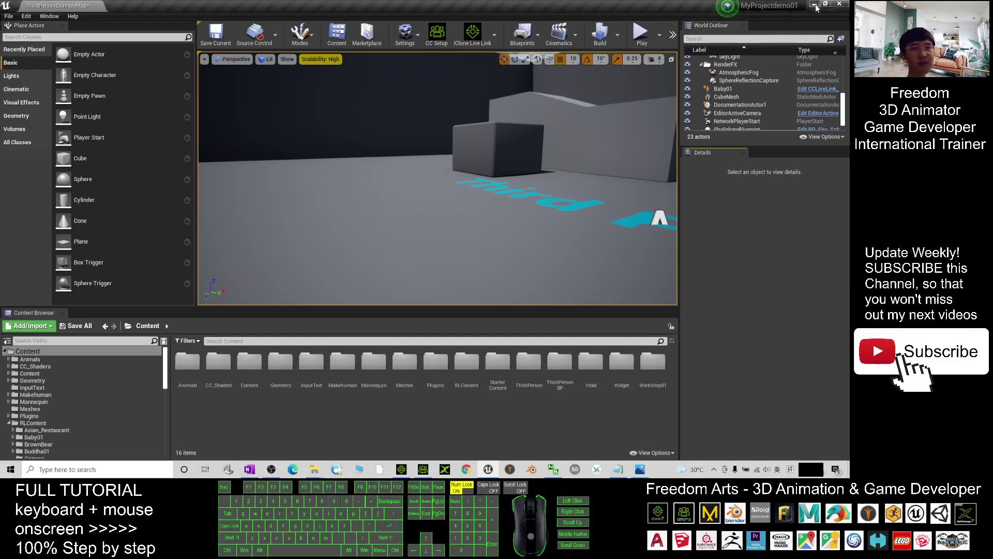
click(811, 3)
click(195, 352)
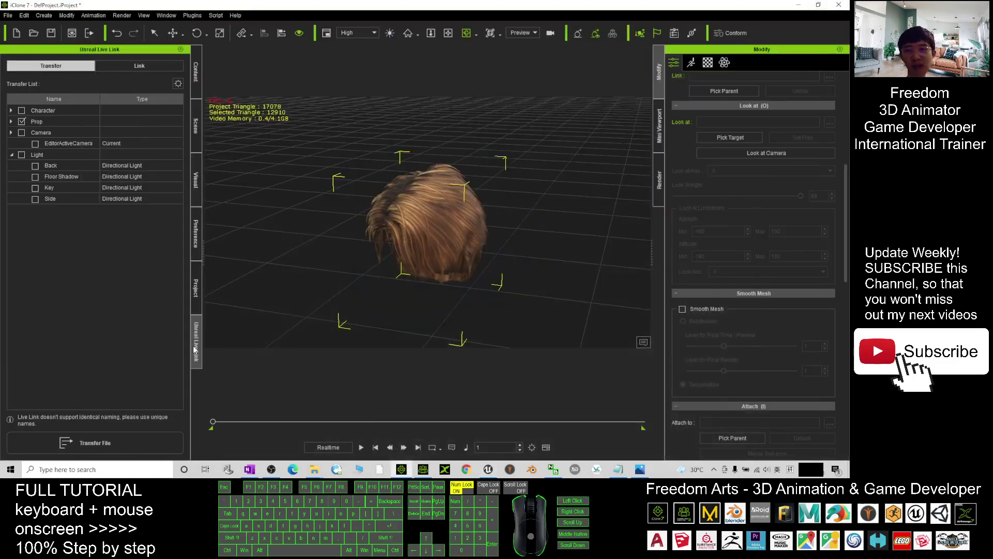
click(489, 470)
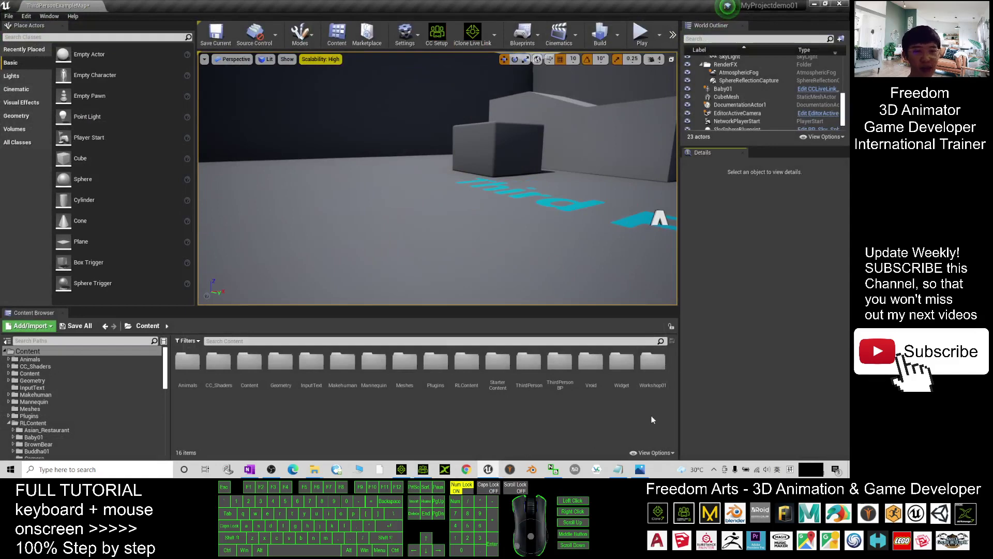
Find the iClone Unreal Live Link setup tutorial link in Notes.txt and highlight its URL
click(619, 469)
scroll(582, 199, up, 3)
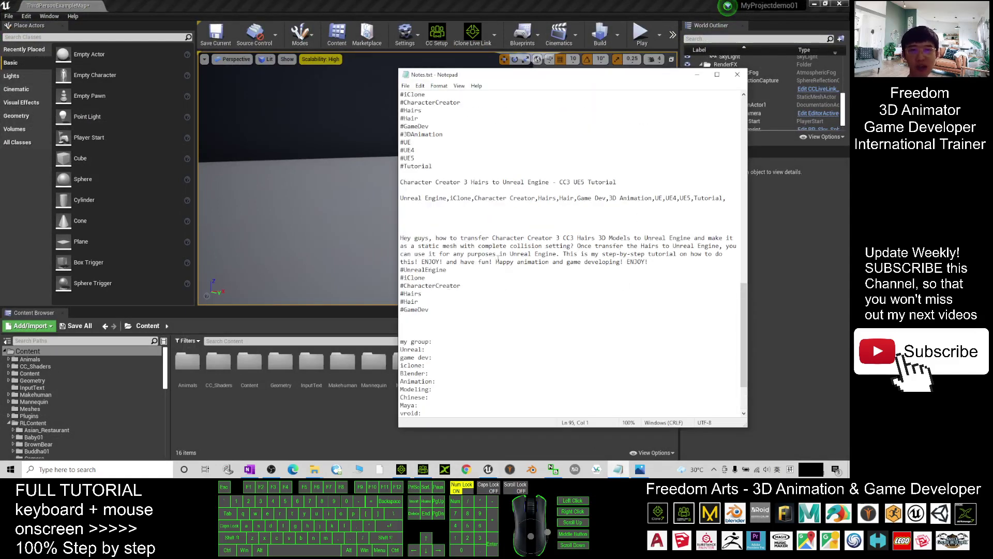
scroll(498, 257, up, 10)
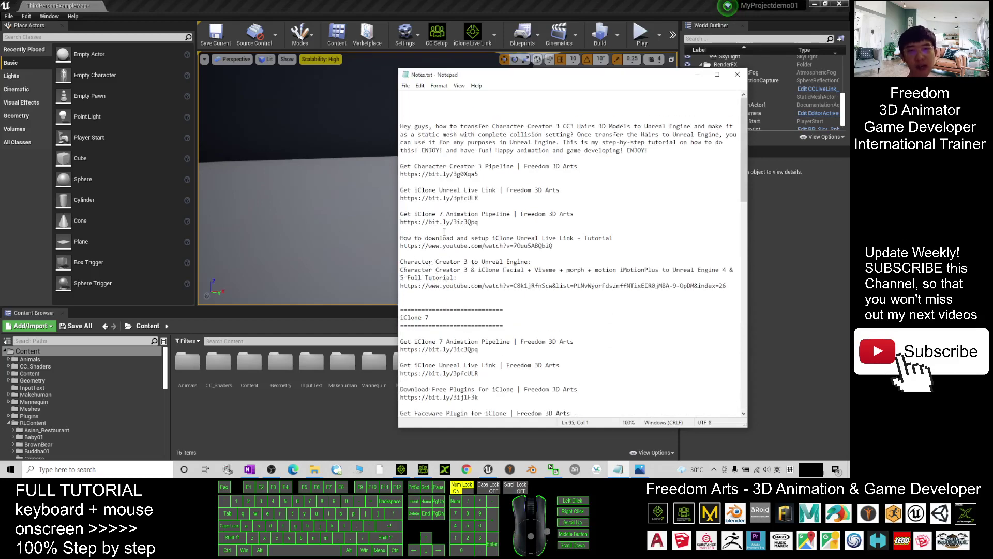
mouse_move(408, 238)
mouse_down()
mouse_move(598, 238)
mouse_move(404, 247)
mouse_up()
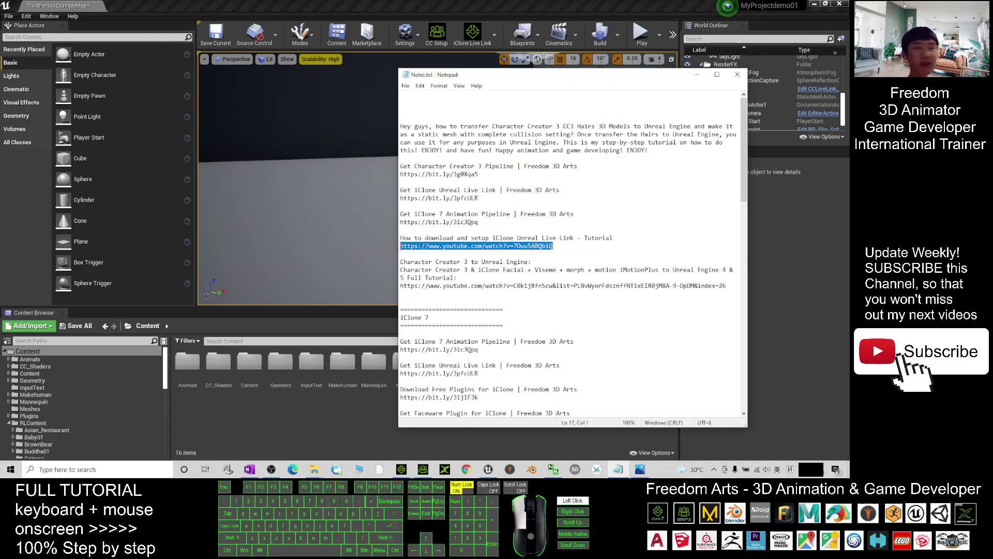
drag(403, 246, 403, 247)
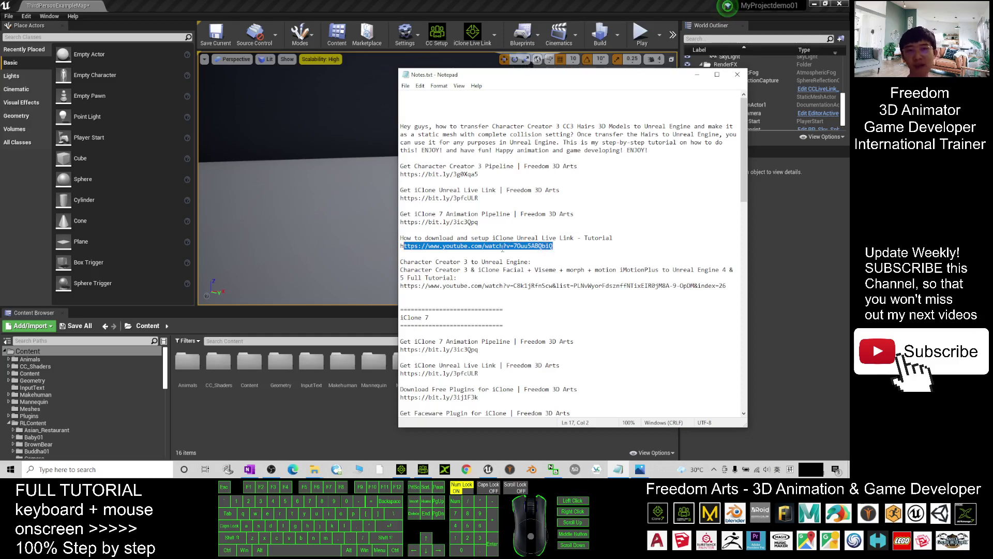
click(389, 5)
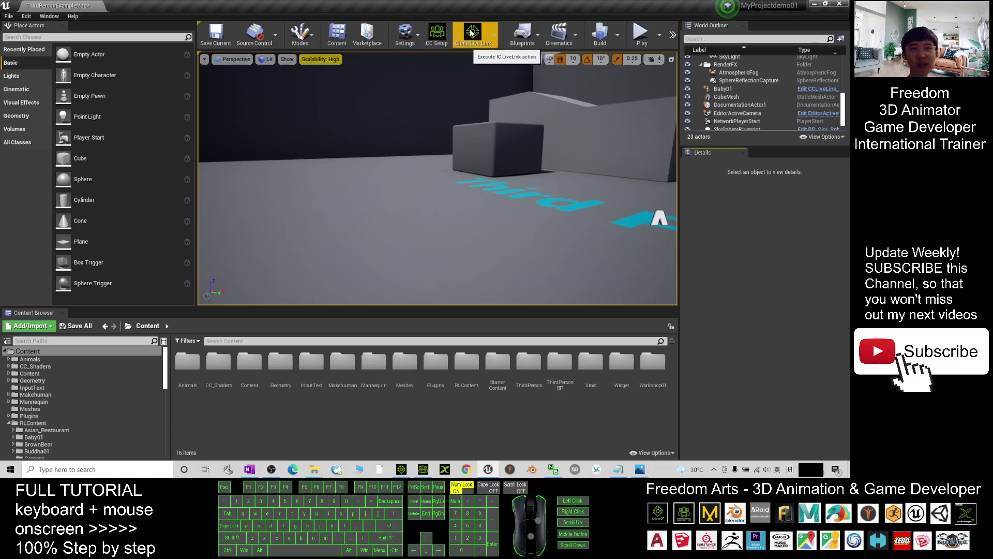
Look around the Third Person example level in the Unreal viewport, viewing the walls, stairs and floor text
right_drag(469, 156, 595, 156)
key(x)
key(z)
right_drag(253, 63, 428, 130)
key(z)
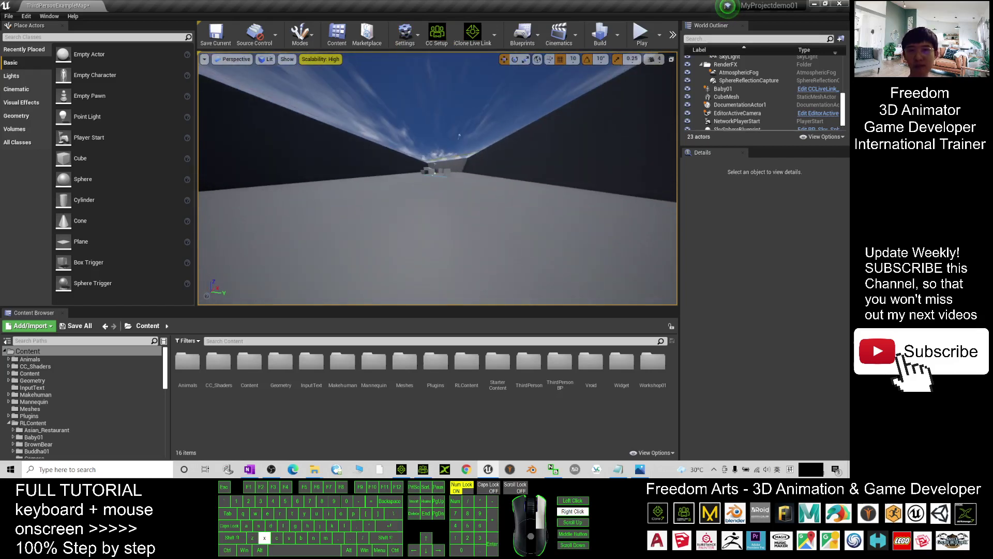
key(c)
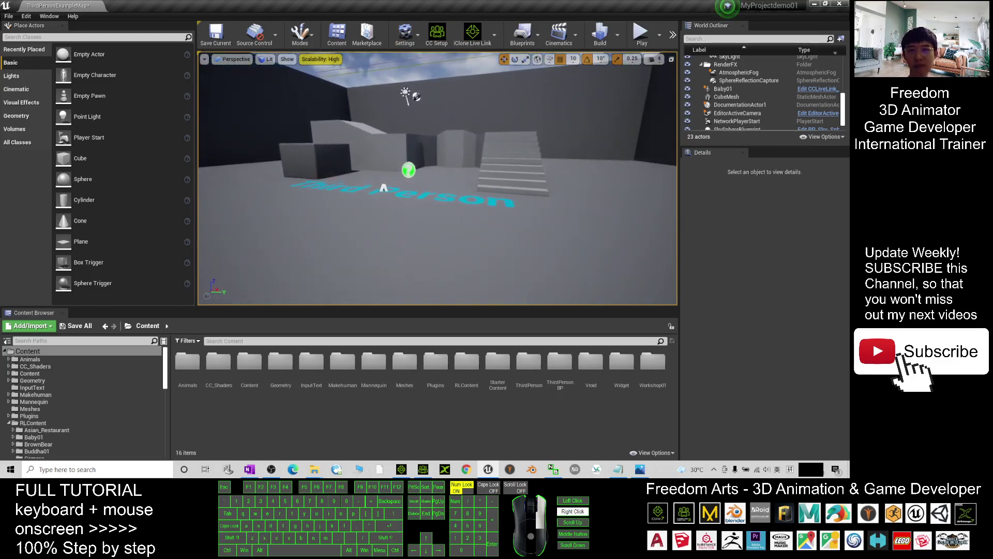
key(a)
key(a)
right_drag(438, 178, 541, 179)
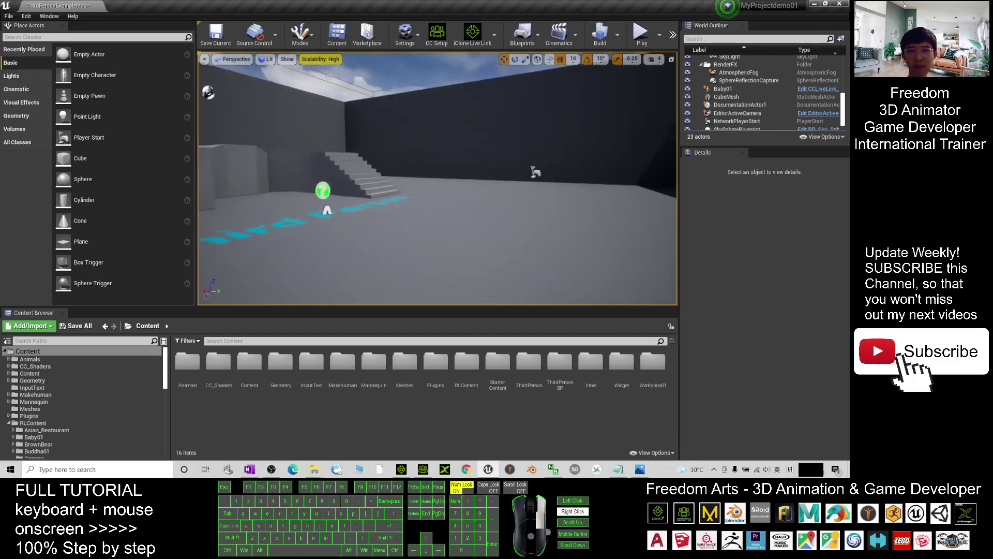
right_drag(492, 207, 466, 191)
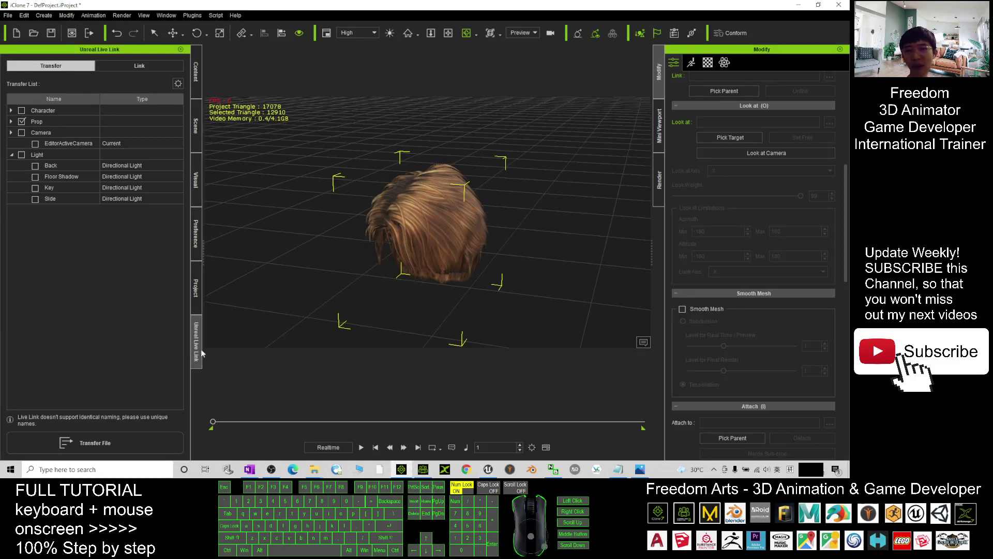
Switch to iClone, clear all ticked categories in the Live Link transfer list and expand the Prop group
click(21, 110)
click(21, 132)
click(22, 122)
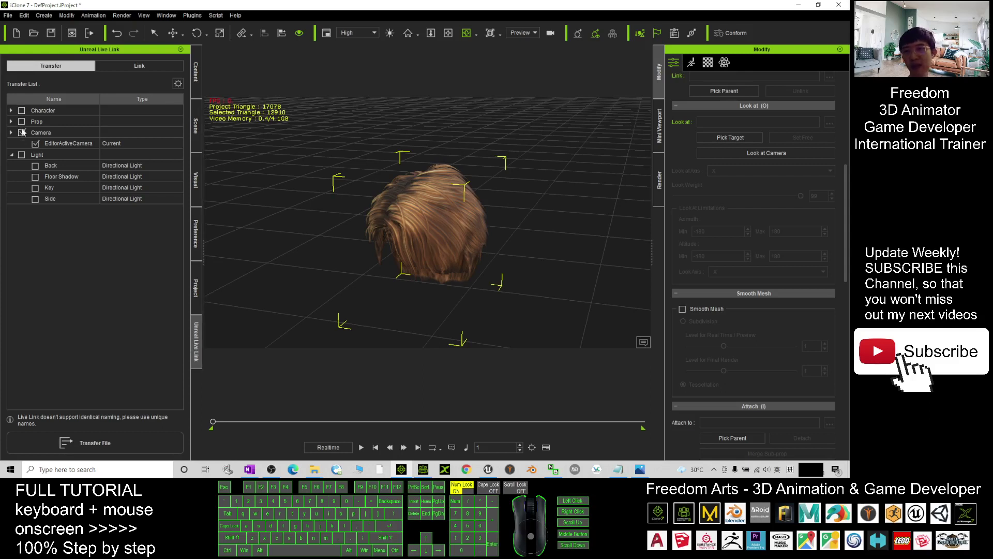
click(22, 132)
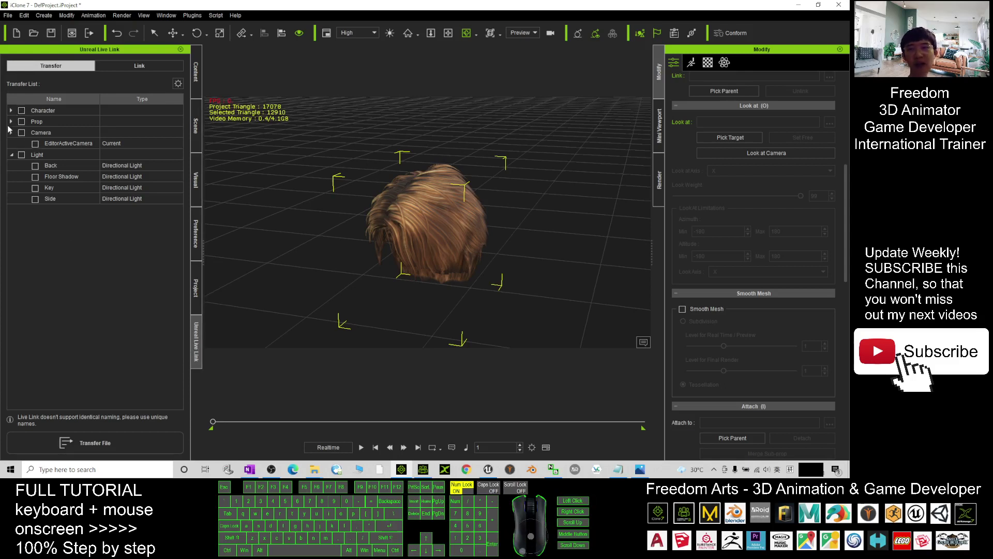
click(10, 122)
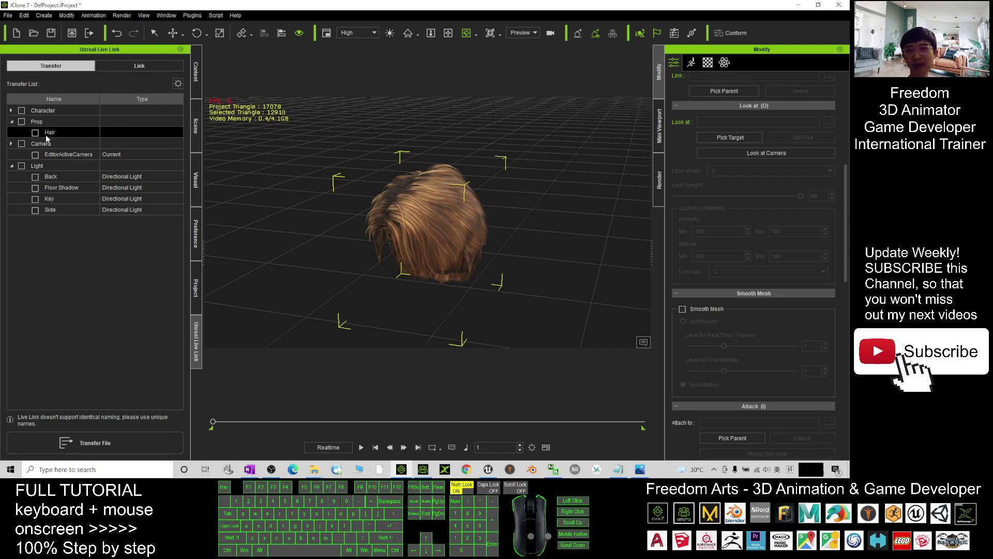
Compare the transfer list's Hair entry with the hair prop in the scene and the custom prop library
click(196, 129)
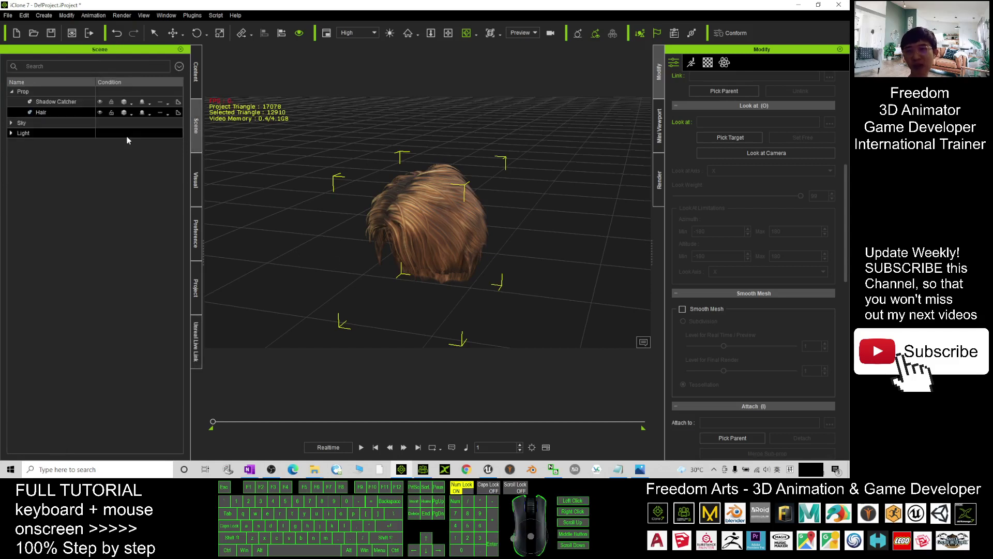
click(410, 218)
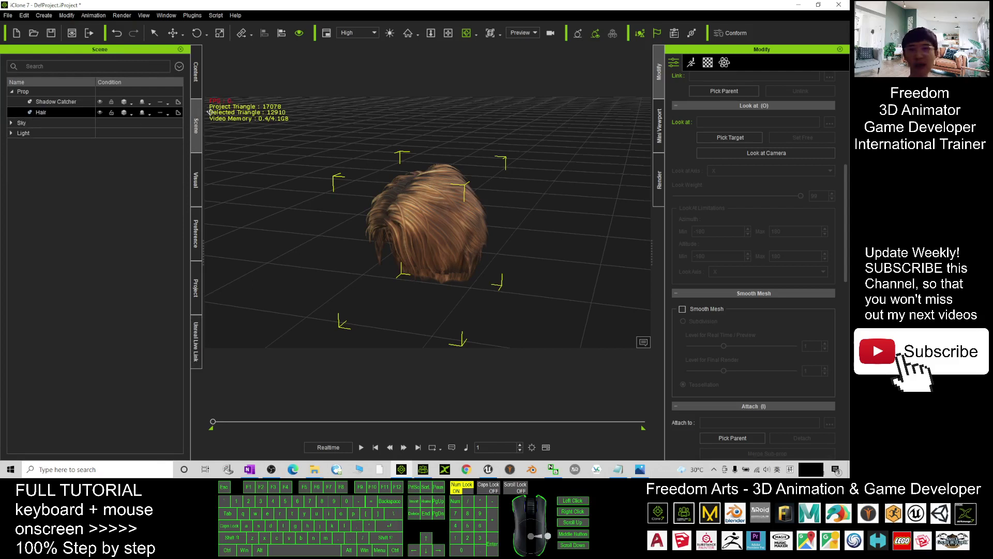
click(196, 75)
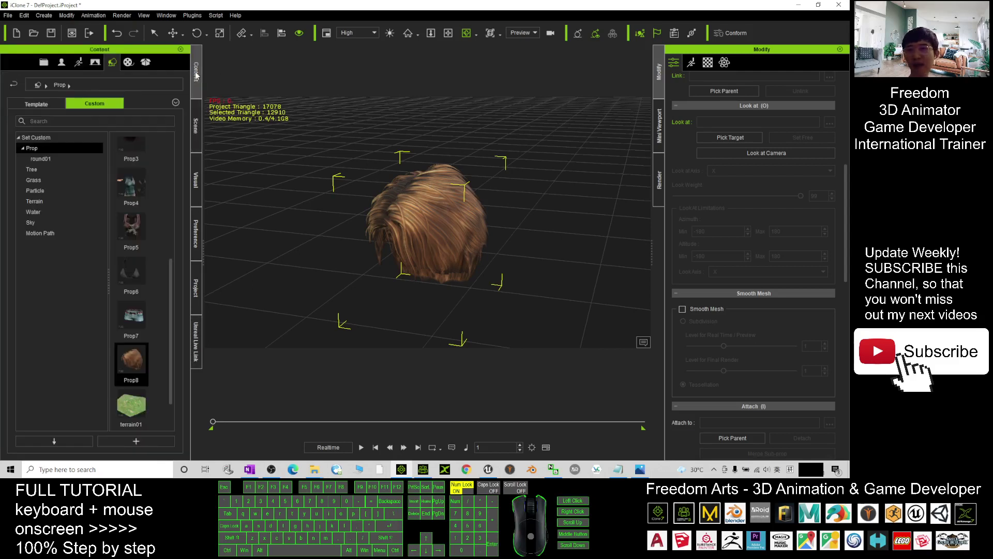
click(196, 336)
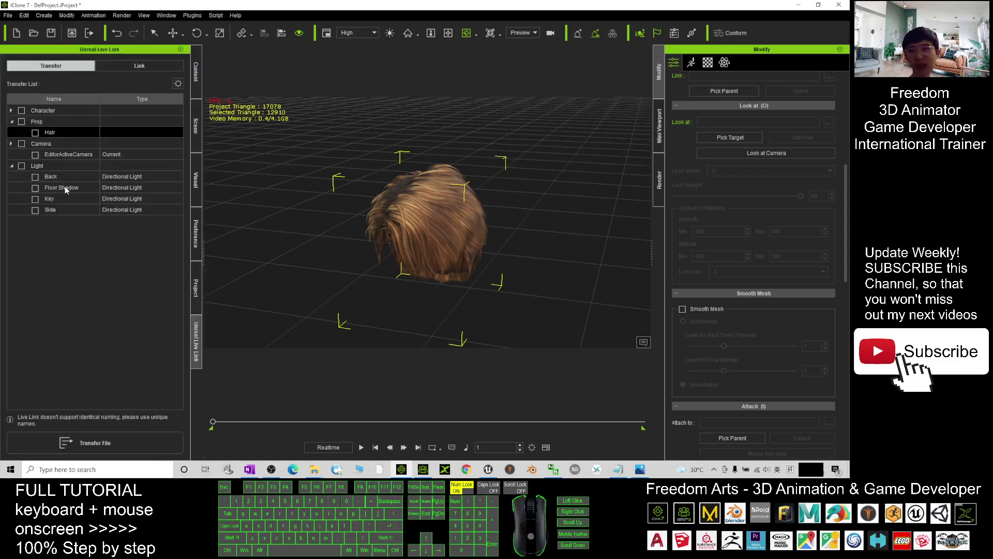
Review the Live Link transfer file settings, including asset placement and the FBX options, and close them
click(178, 84)
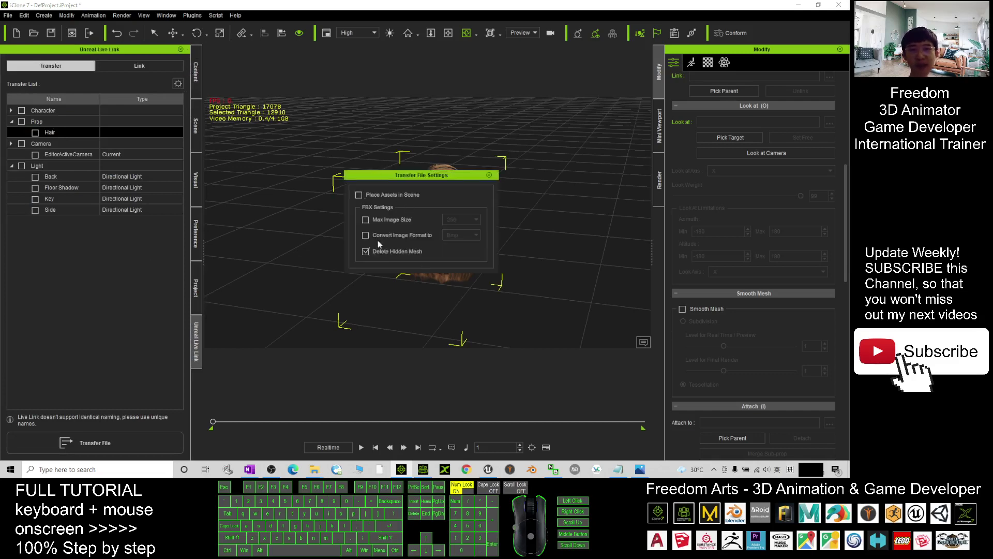
click(489, 174)
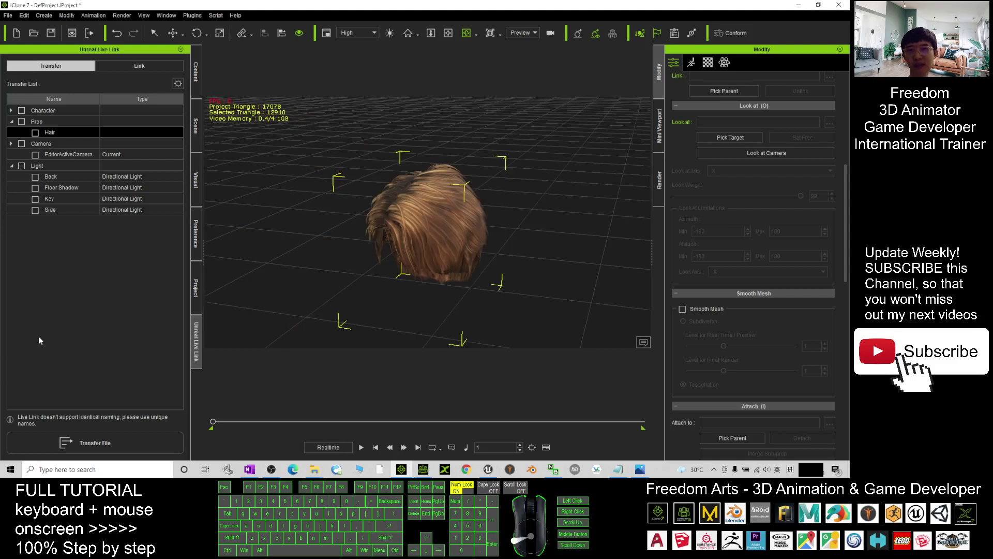
click(79, 451)
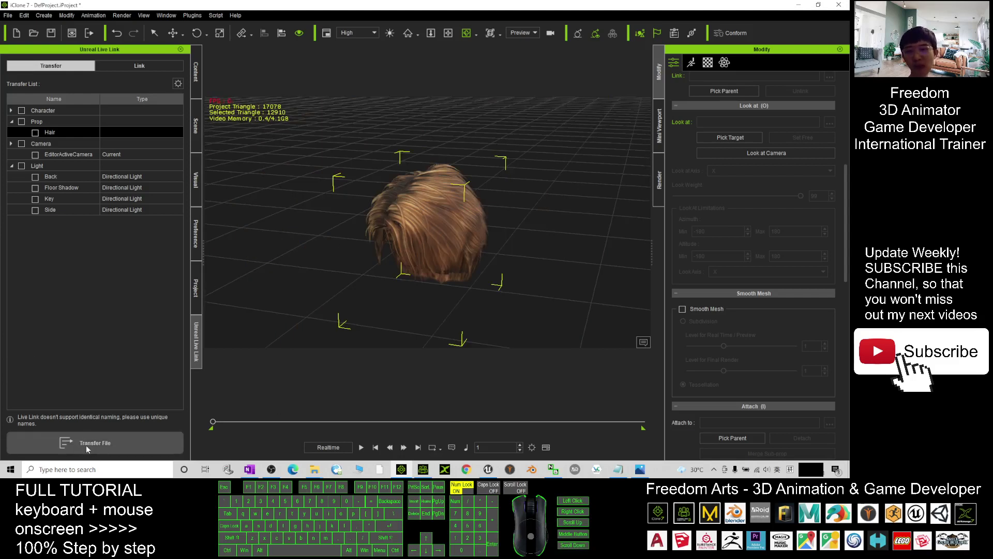
Switch to Unreal Engine and examine the level floor near the Third Person text
click(491, 471)
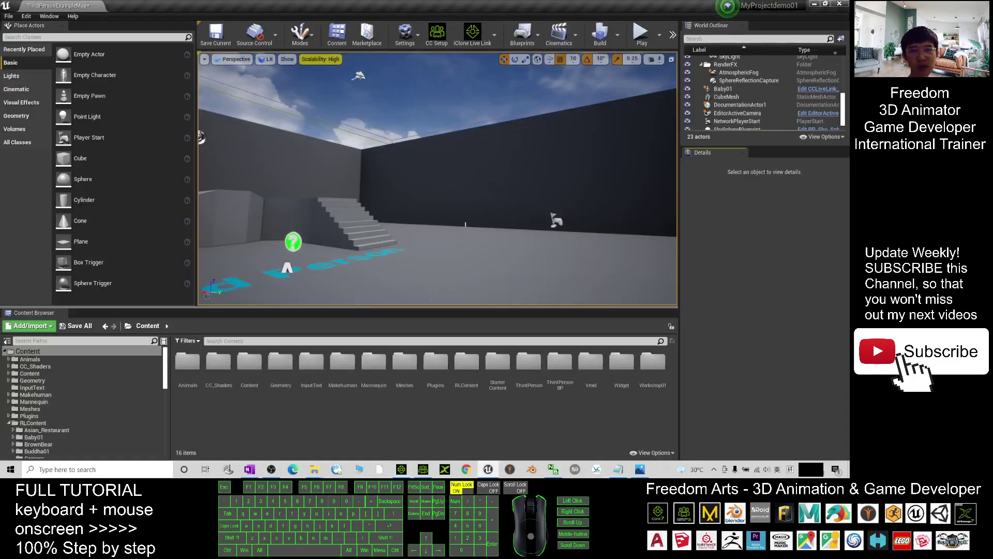
mouse_move(466, 224)
right_down()
mouse_move(409, 264)
mouse_move(372, 240)
mouse_move(440, 223)
mouse_move(403, 220)
mouse_move(466, 264)
mouse_move(445, 207)
mouse_move(429, 199)
mouse_move(435, 269)
mouse_move(448, 266)
mouse_move(414, 275)
right_up()
key(a)
key(d)
key(w)
key(s)
key(w)
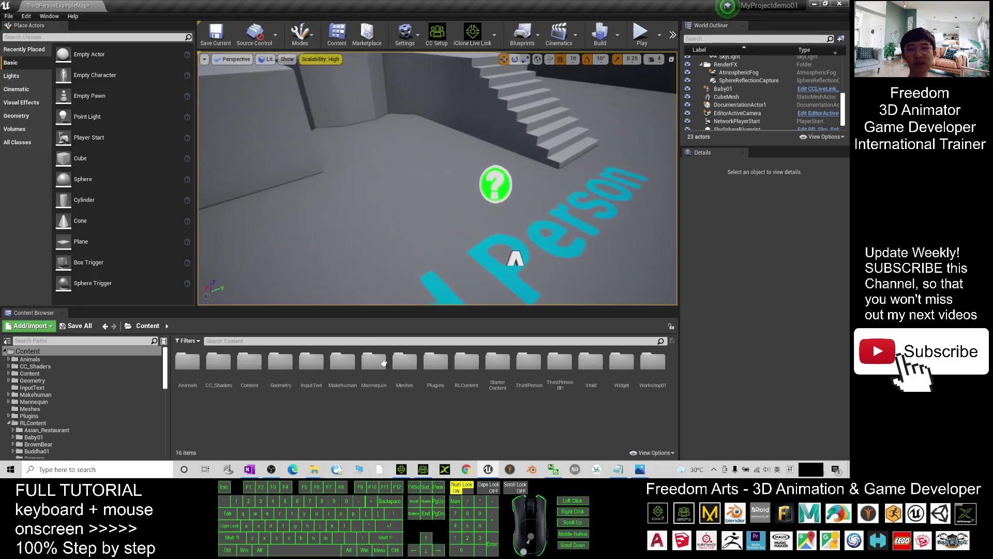
Return to iClone, include only the Hair prop in the transfer list and transfer it to Unreal Engine
click(402, 470)
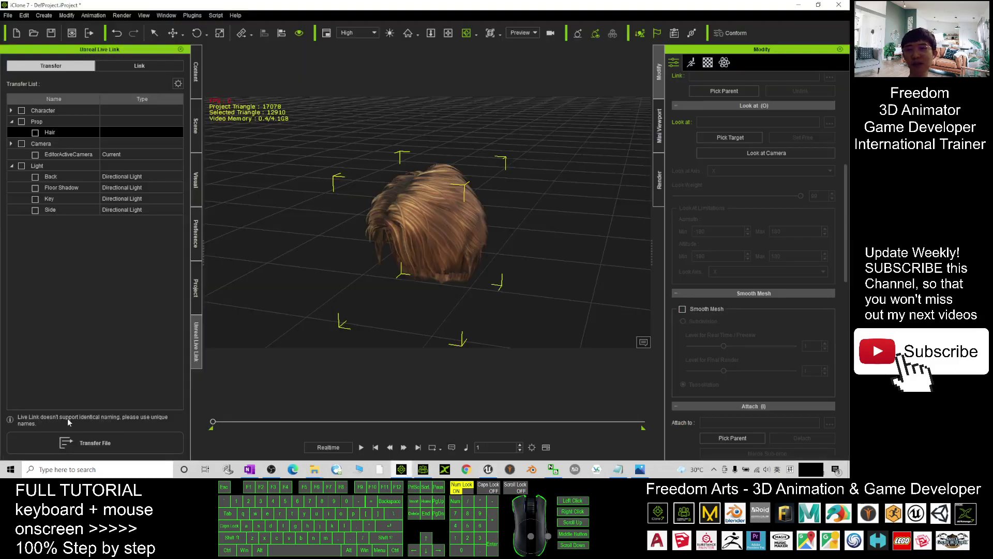
click(86, 443)
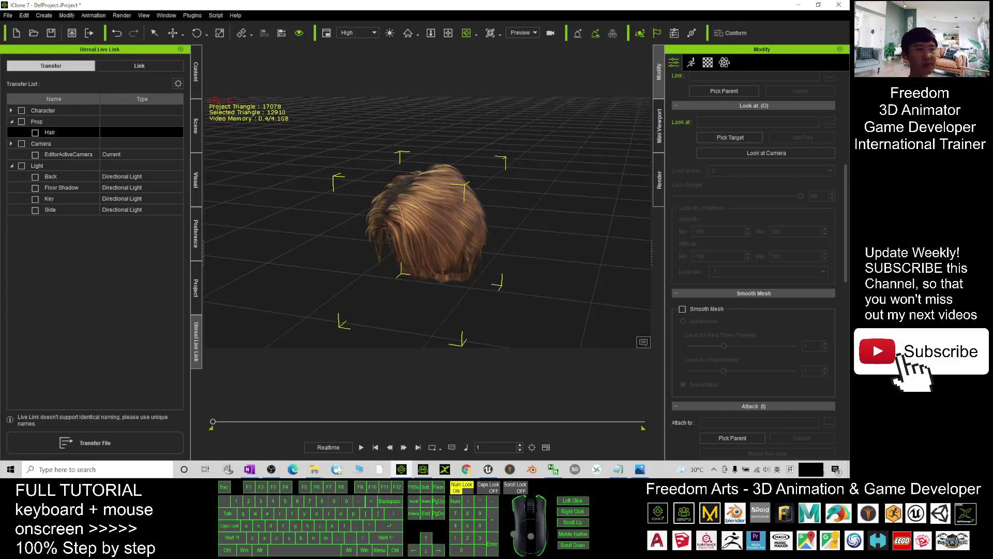
click(35, 133)
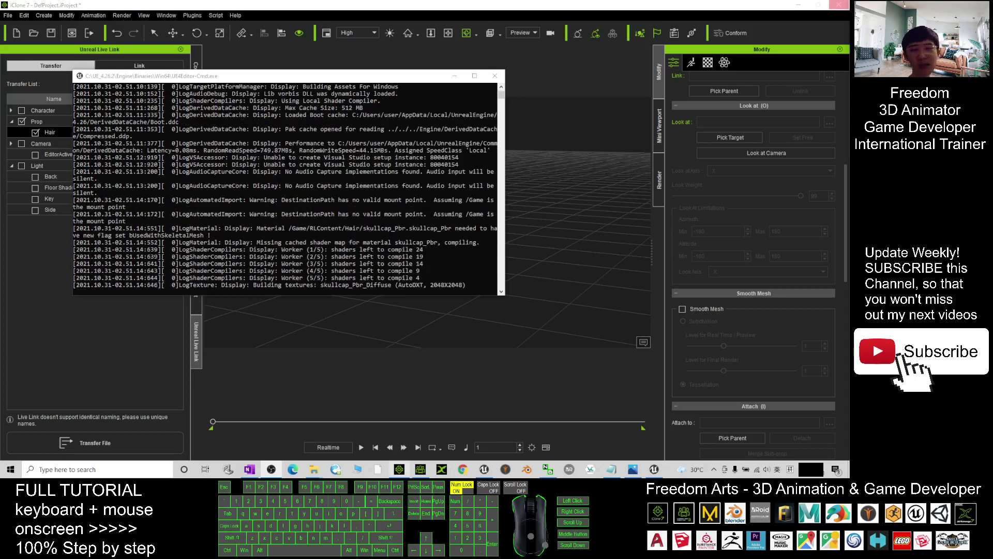
Switch to Character Creator 3 and view the original Dawn_MorphHair hairstyle on the avatar
click(421, 469)
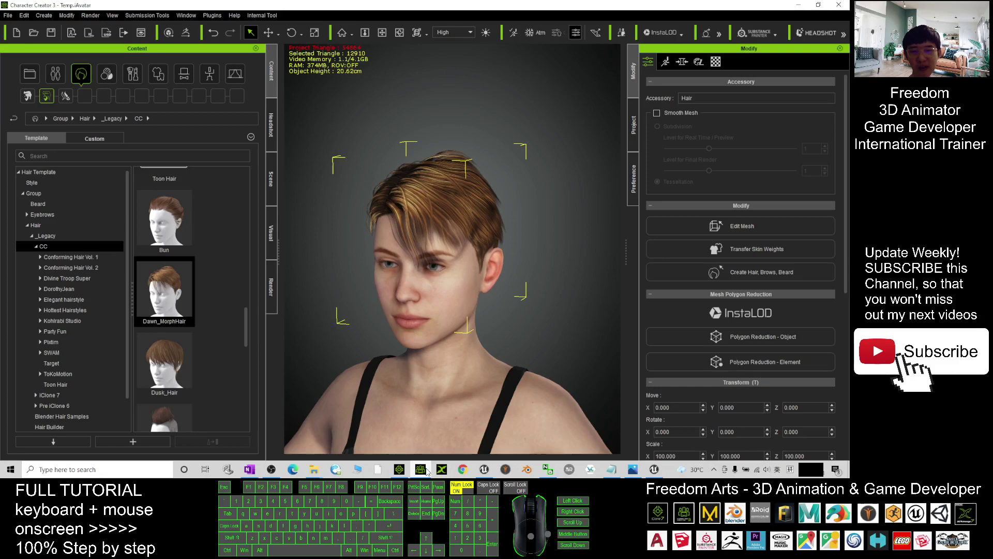
click(428, 471)
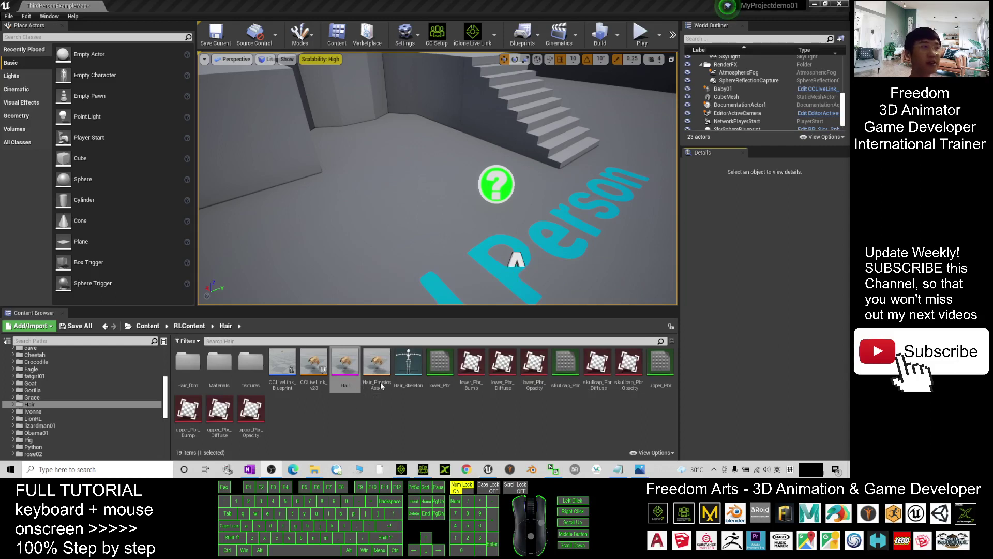
Open the Hair skeletal mesh from Content/RLContent/Hair in Unreal Engine
click(151, 327)
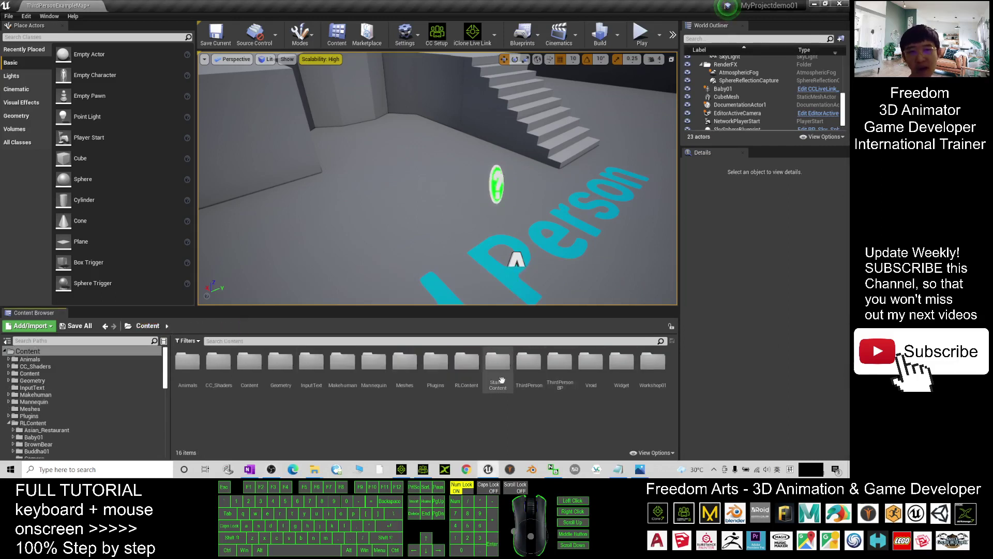
double_click(465, 364)
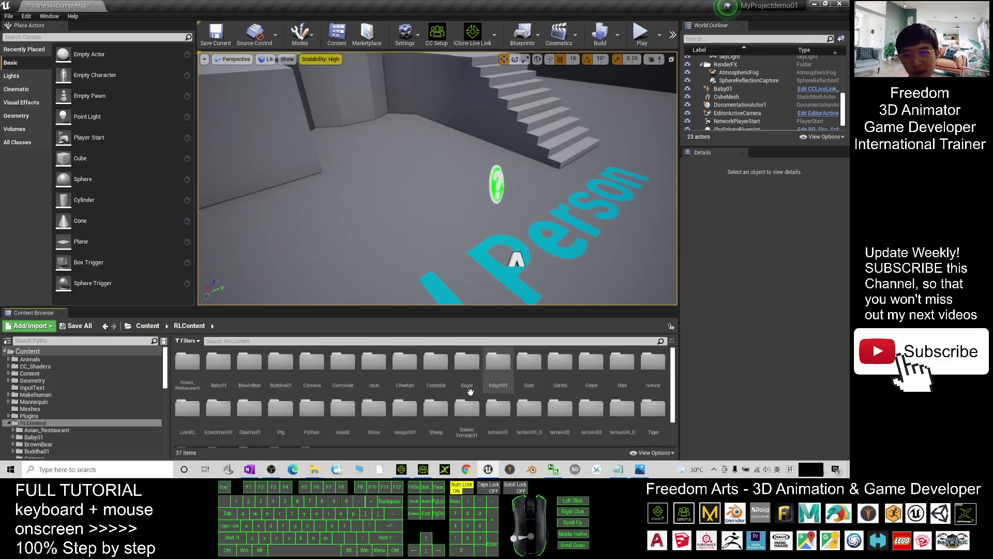
double_click(619, 372)
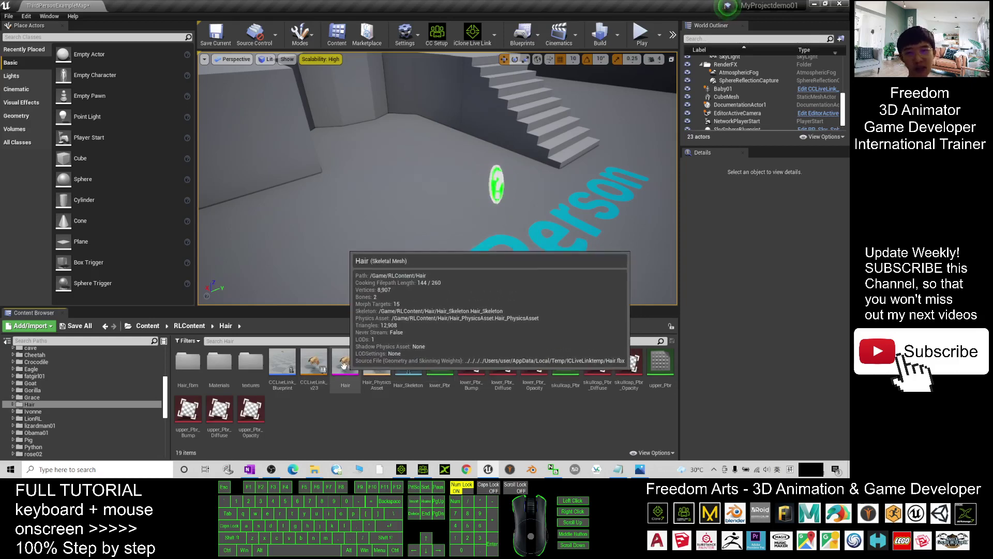
double_click(344, 366)
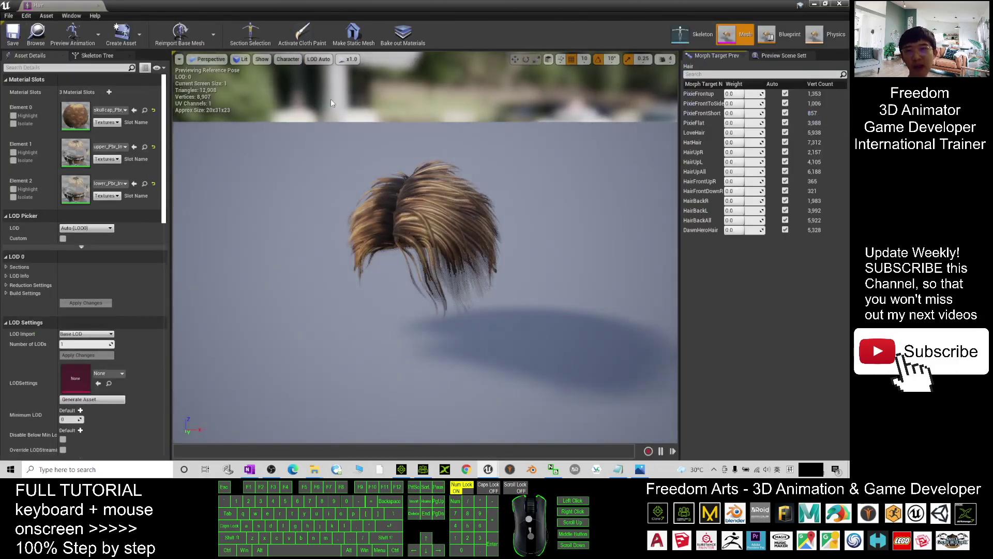
Make a static mesh named hair01 from the hair skeletal mesh in the Meshes folder and close the mesh editor
click(353, 46)
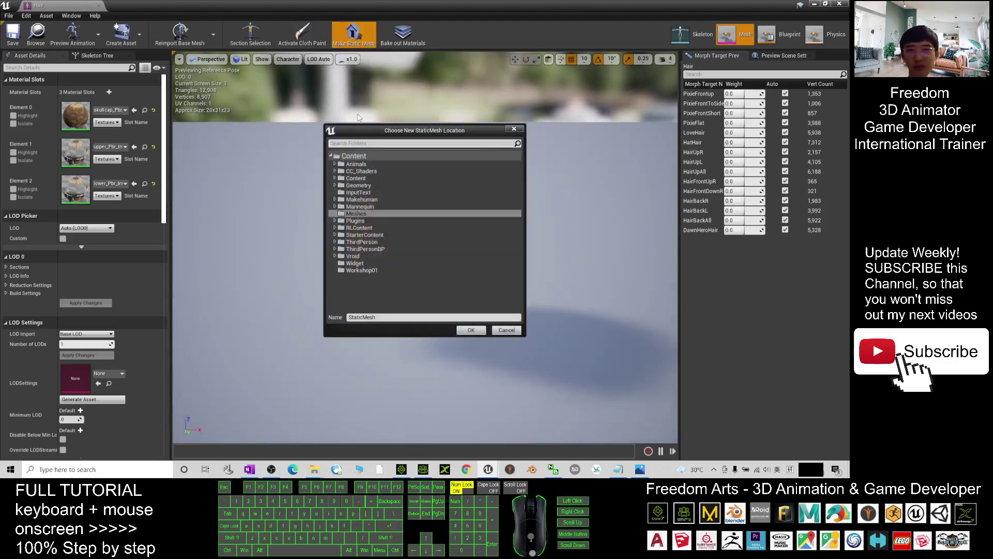
click(357, 318)
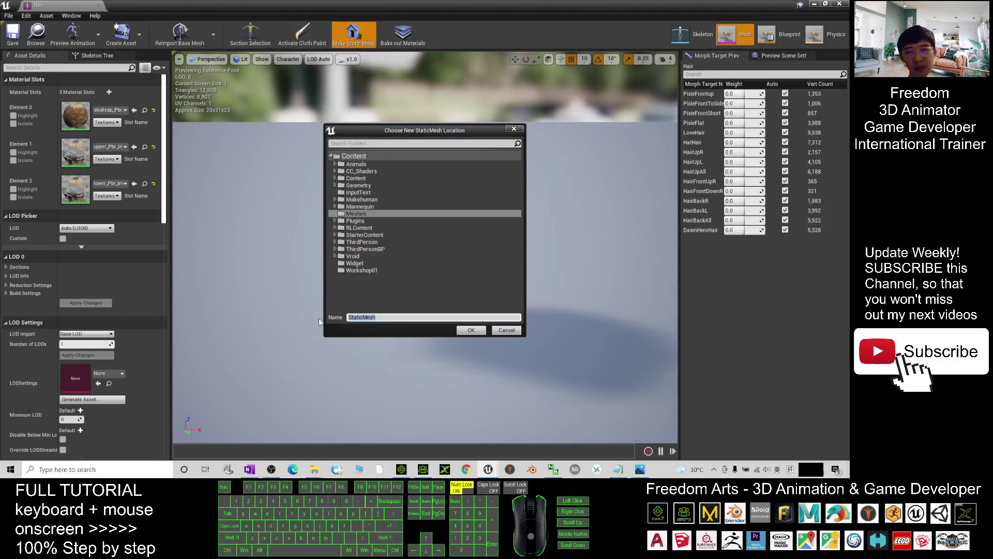
text(hair01)
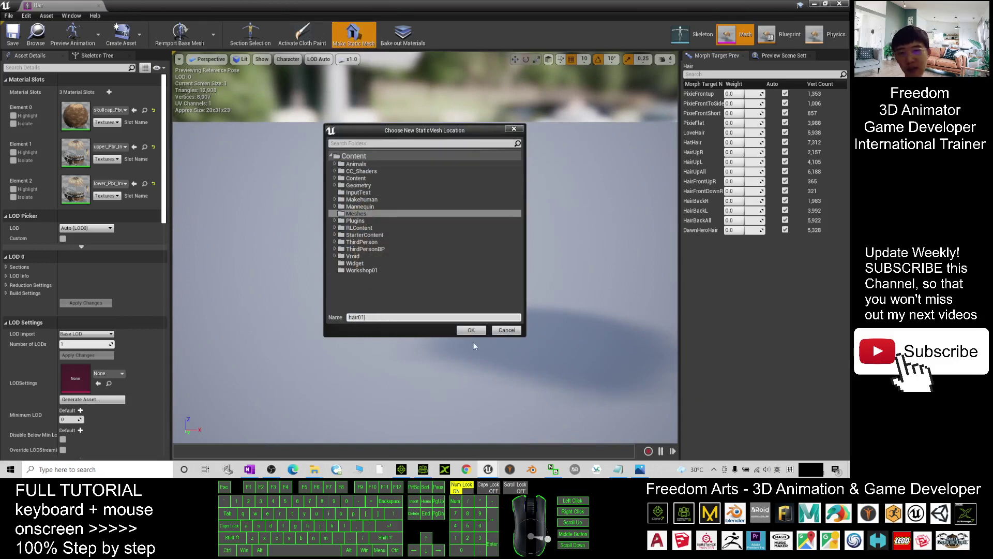
click(472, 330)
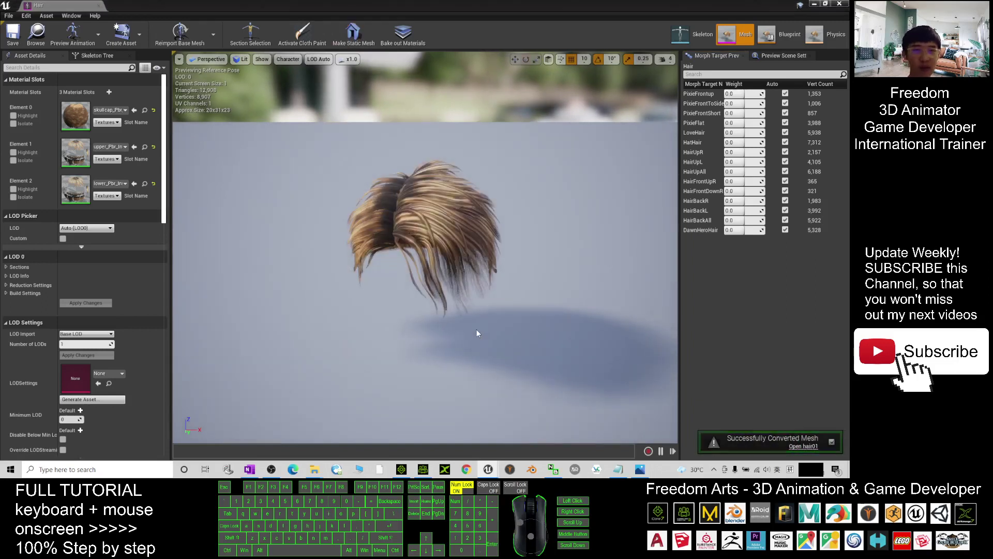
click(839, 5)
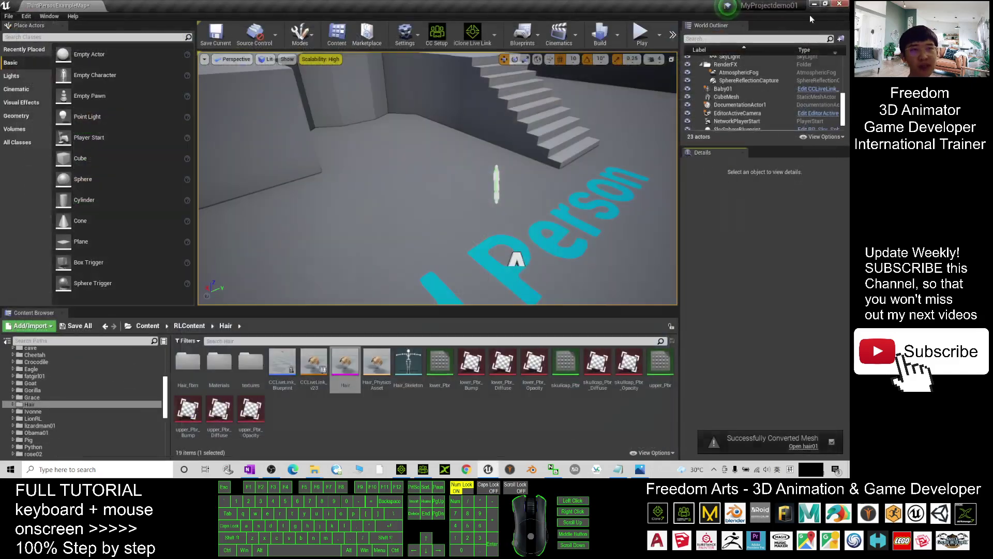
Open the hair01 static mesh from Content/Meshes and inspect the hair in its preview
click(153, 328)
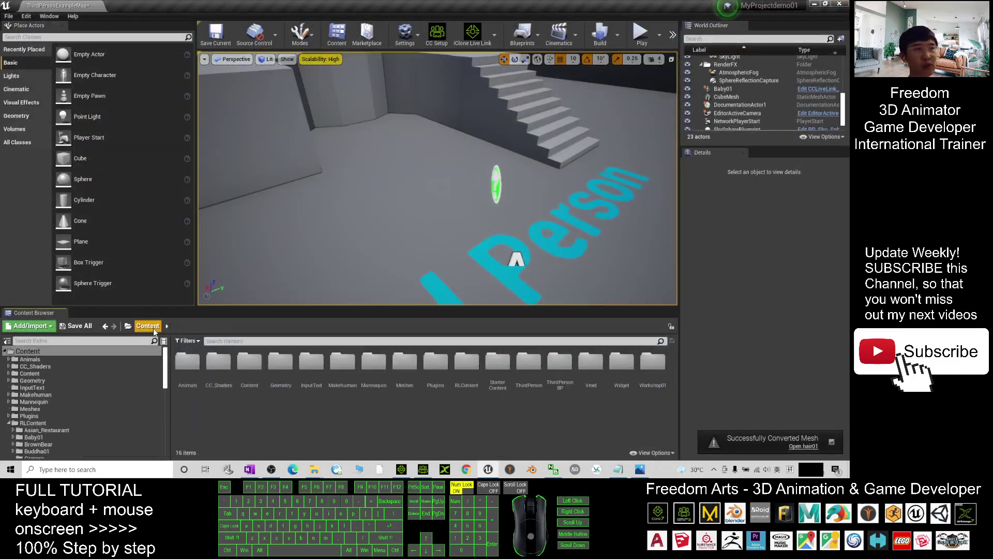
double_click(403, 368)
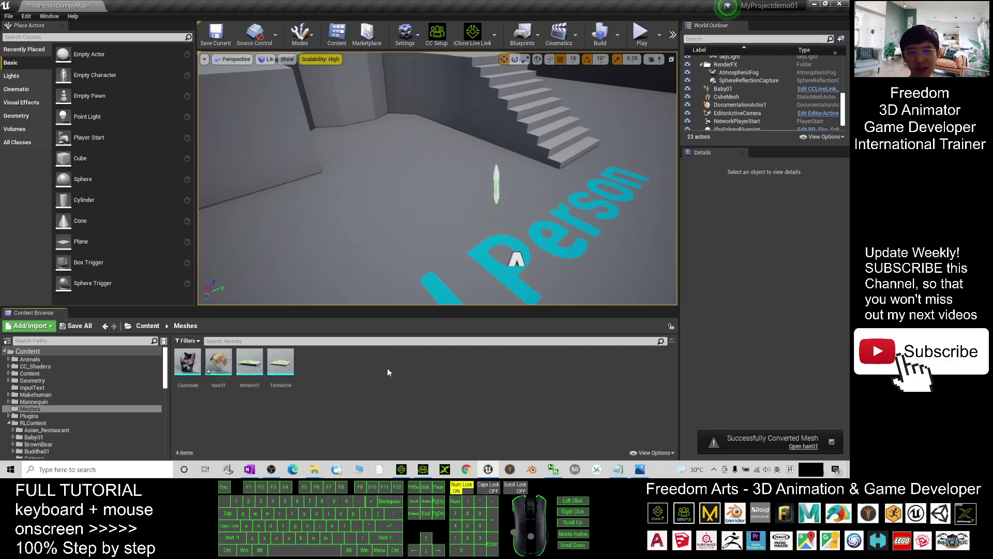
double_click(214, 366)
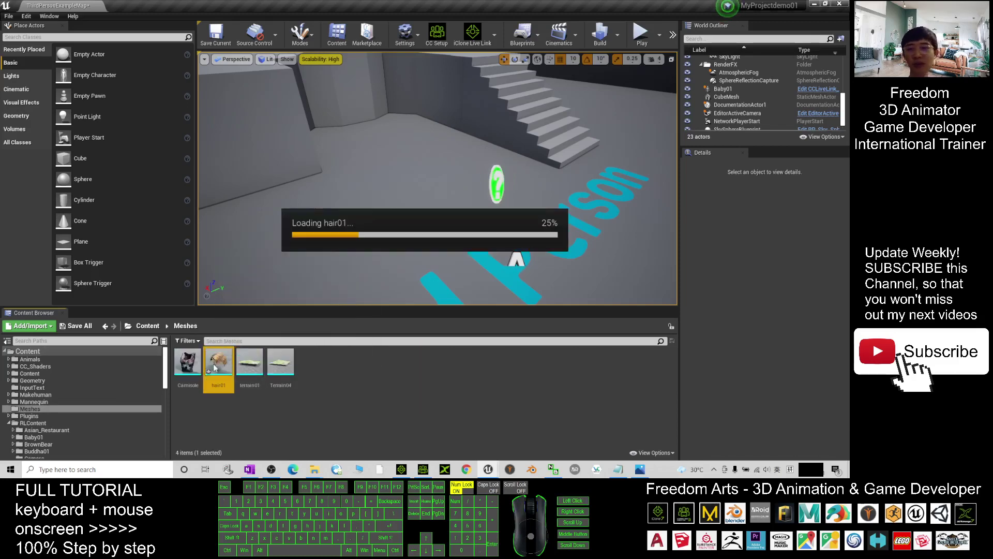
scroll(245, 269, up, 6)
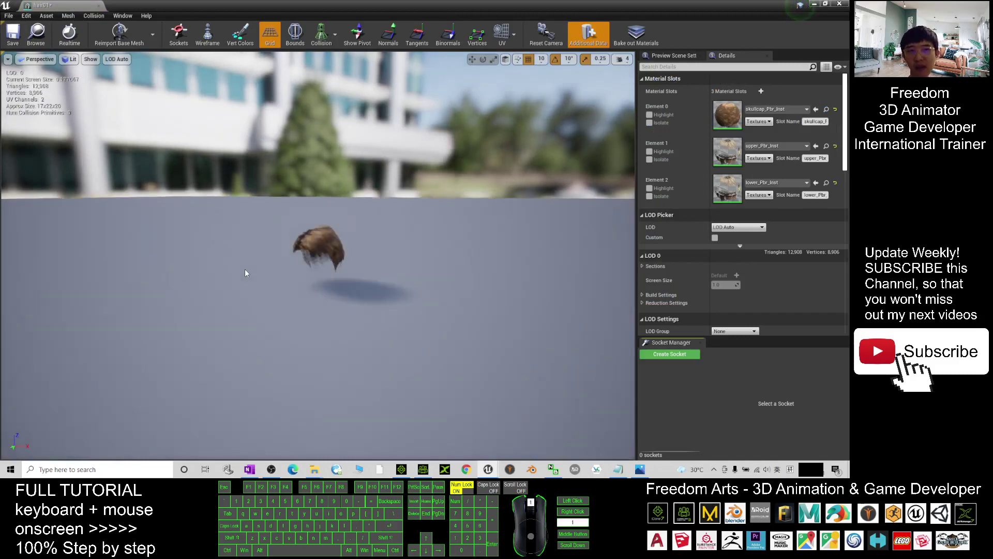
scroll(268, 241, down, 5)
scroll(284, 241, up, 6)
scroll(284, 241, down, 6)
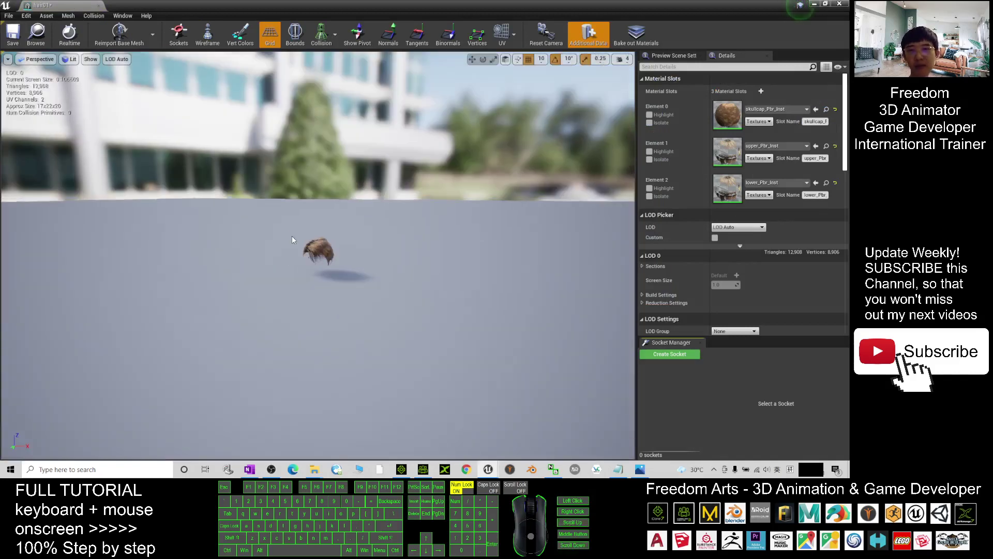
scroll(292, 235, up, 3)
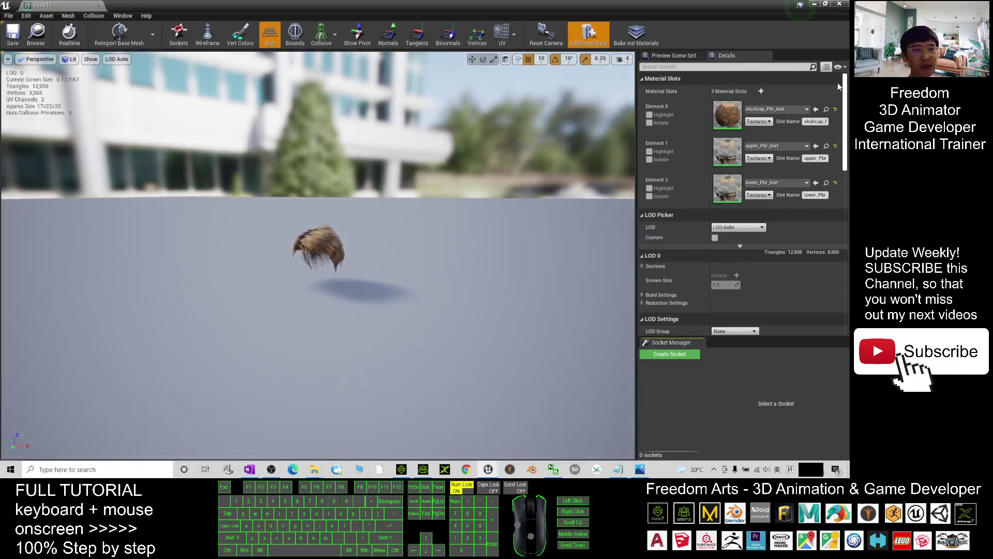
Set the hair01 mesh's Collision Complexity to Use Complex Collision As Simple, save the asset and close its editor
drag(845, 87, 840, 190)
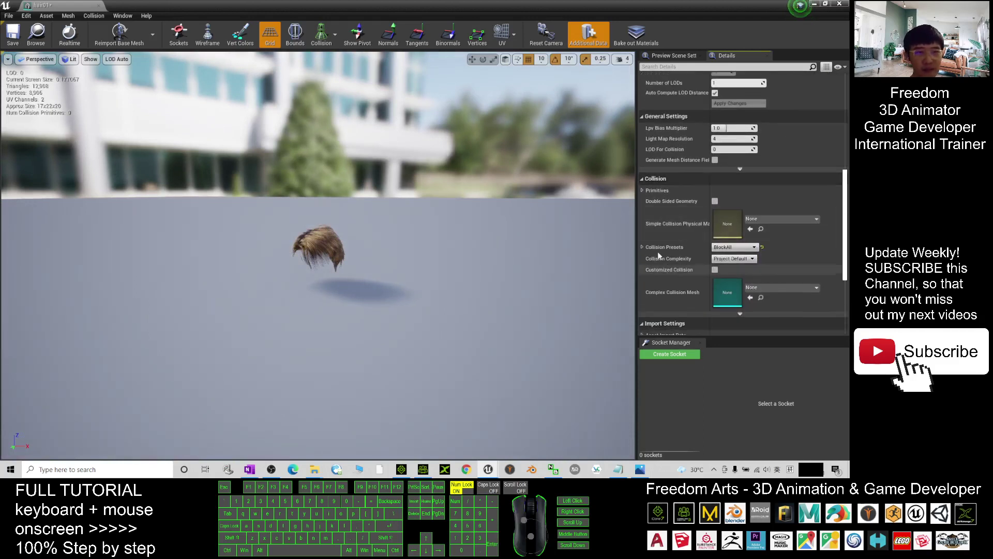
click(745, 260)
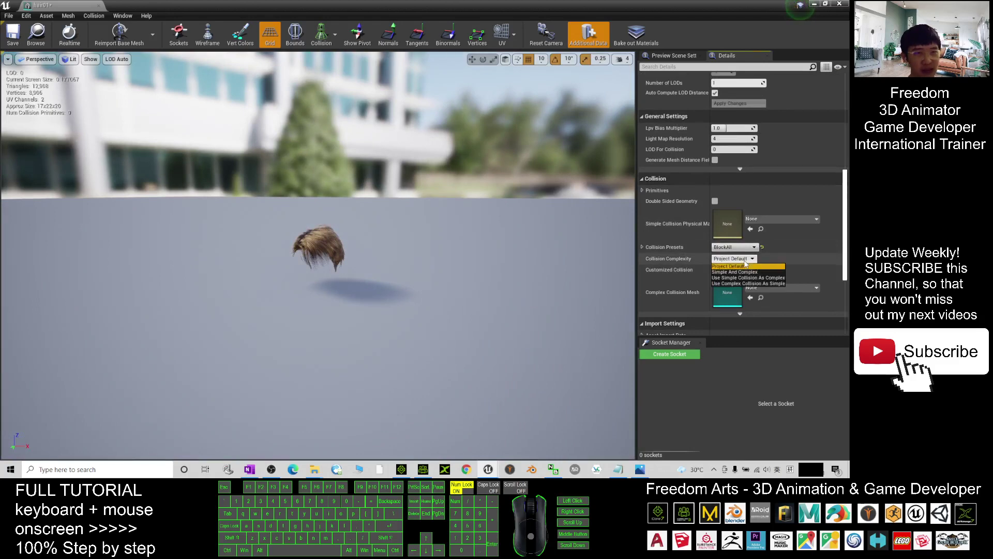
click(722, 284)
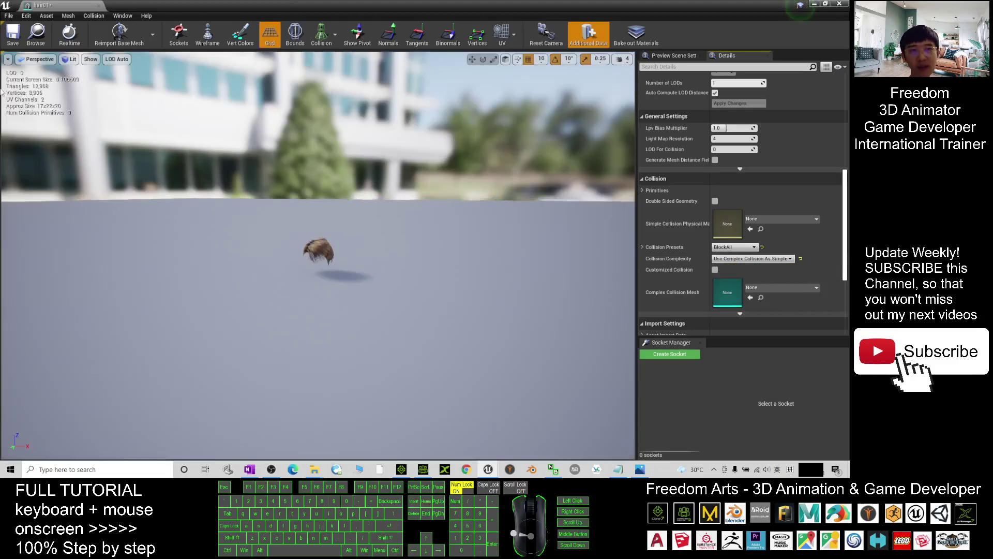
click(13, 34)
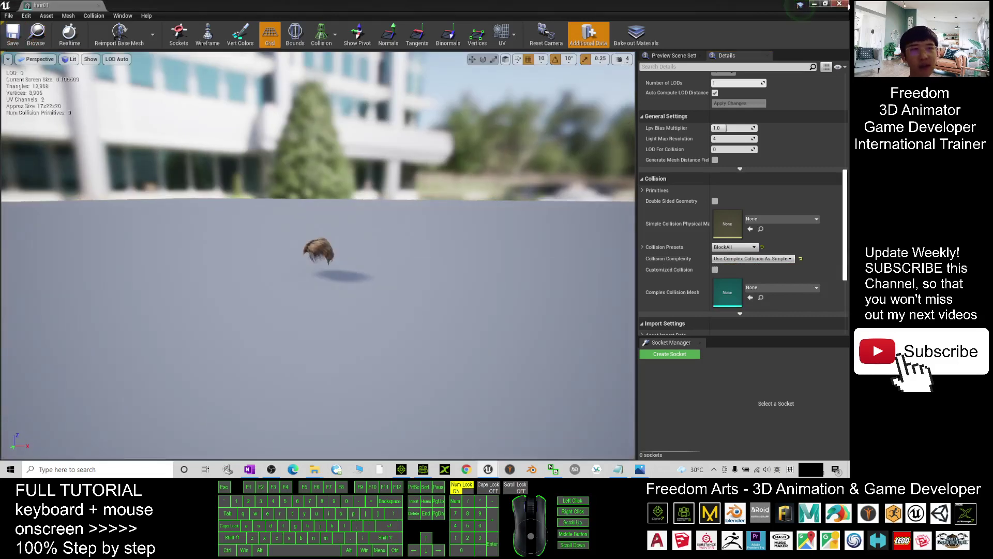
click(840, 4)
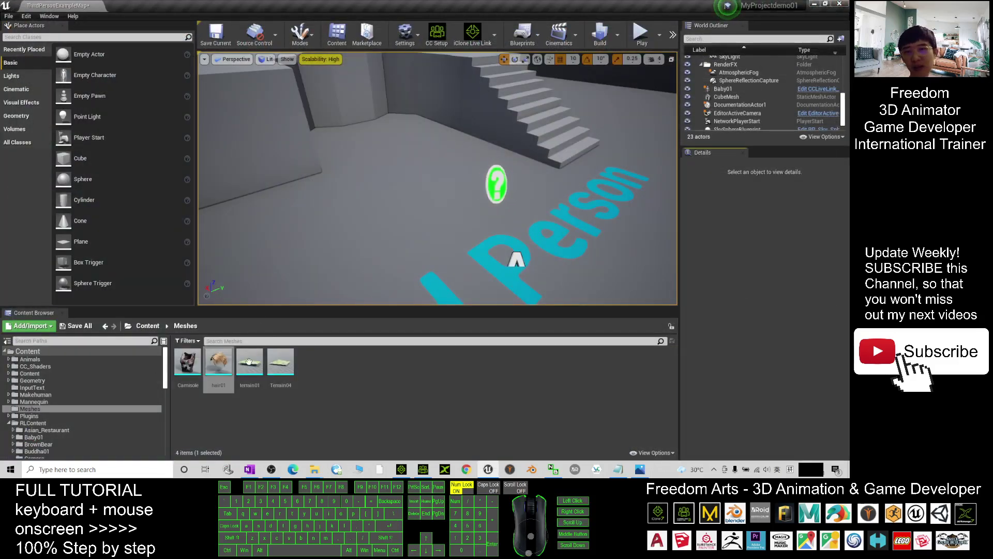
Place the hair01 static mesh in the level near the Third Person text and inspect it from several sides
mouse_move(216, 367)
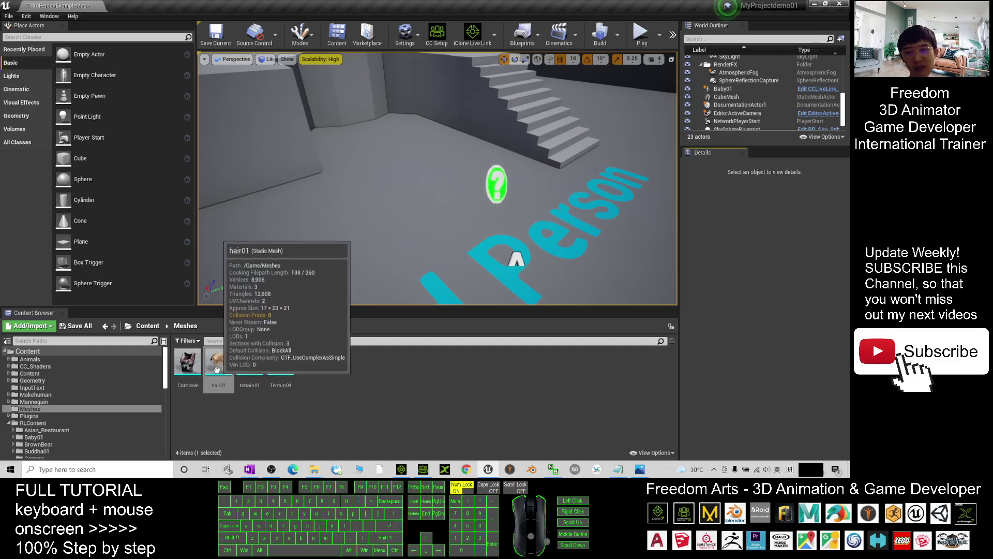
drag(216, 368, 420, 243)
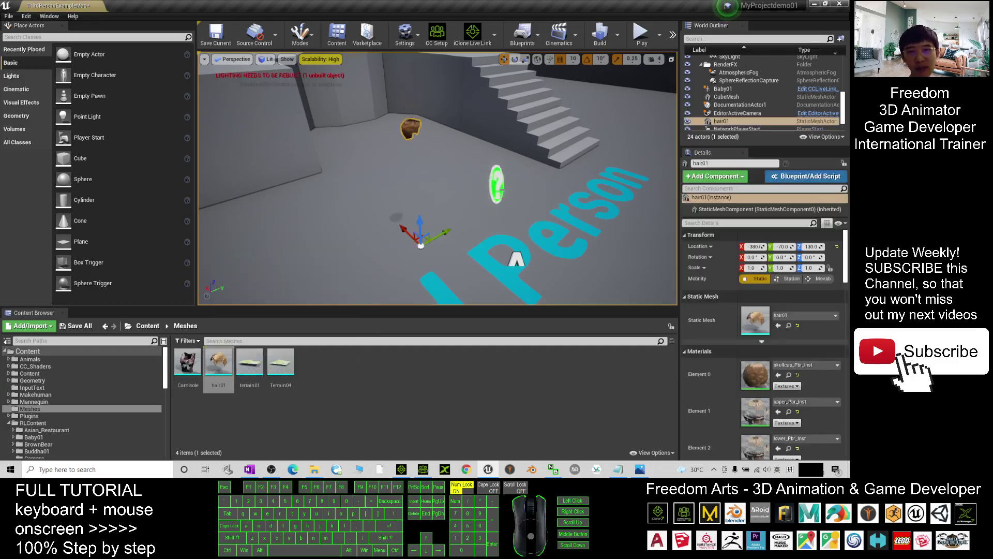
key(f)
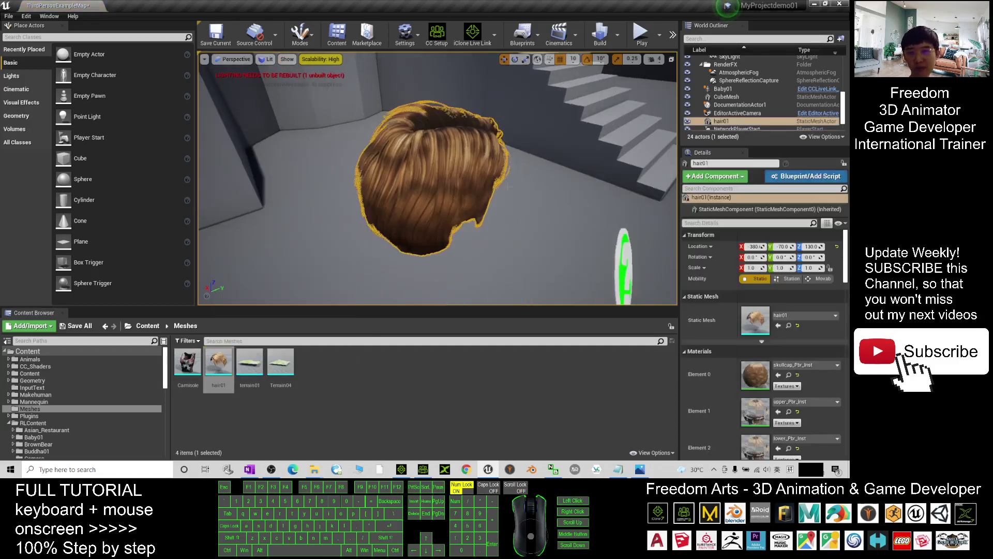
scroll(513, 202, down, 12)
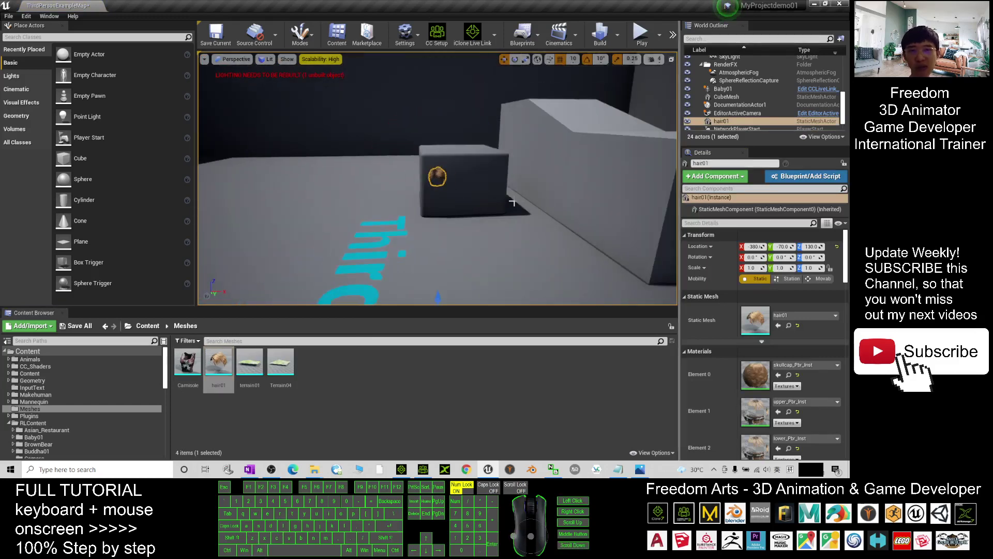
scroll(513, 202, down, 4)
scroll(513, 202, up, 4)
scroll(513, 203, down, 4)
alt+drag(513, 202, 566, 202)
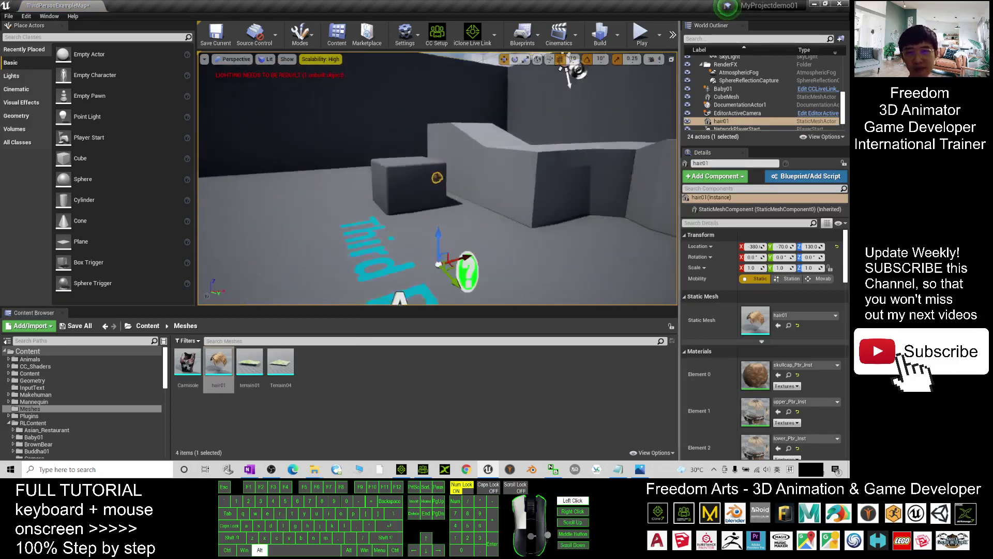
alt+drag(569, 72, 528, 75)
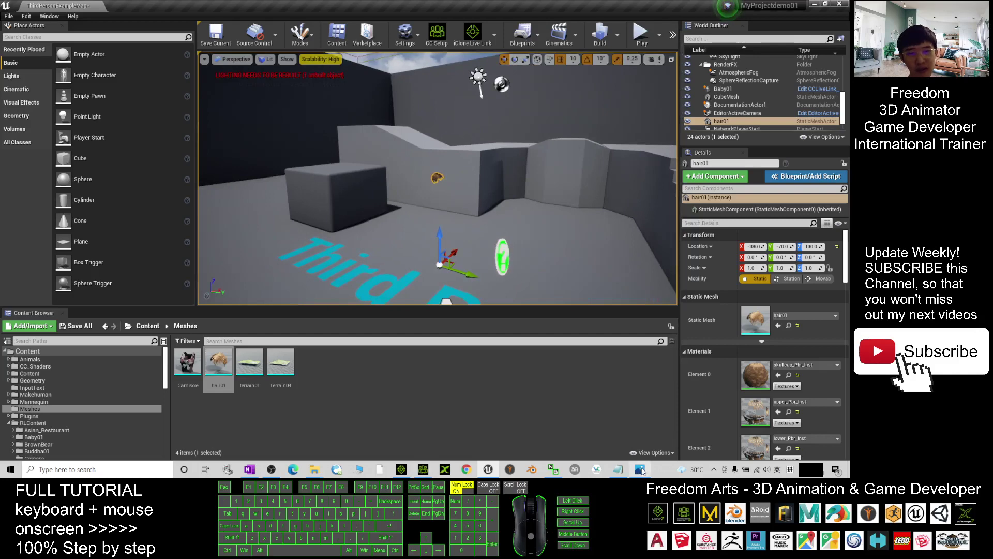
Switch to Photos and view the cover.jpg image
click(640, 469)
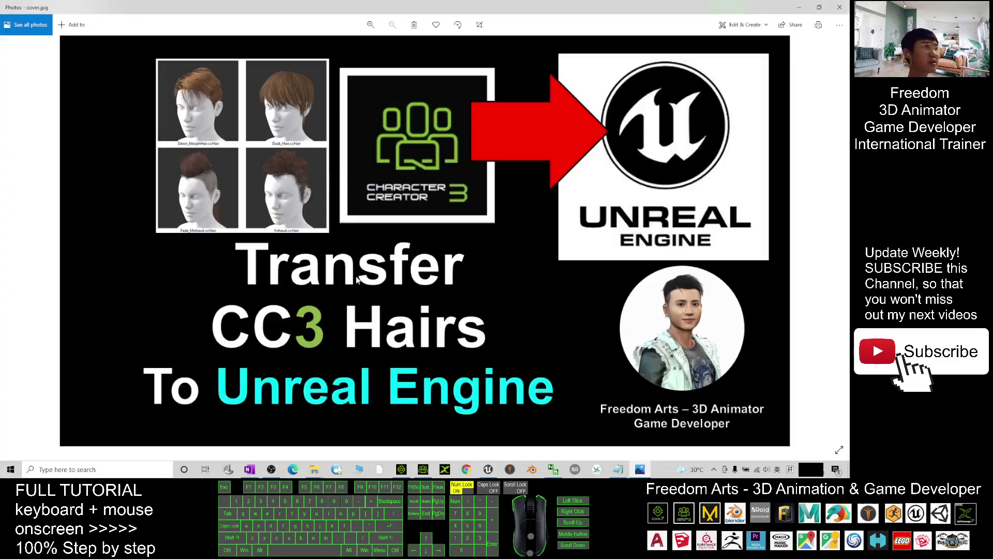